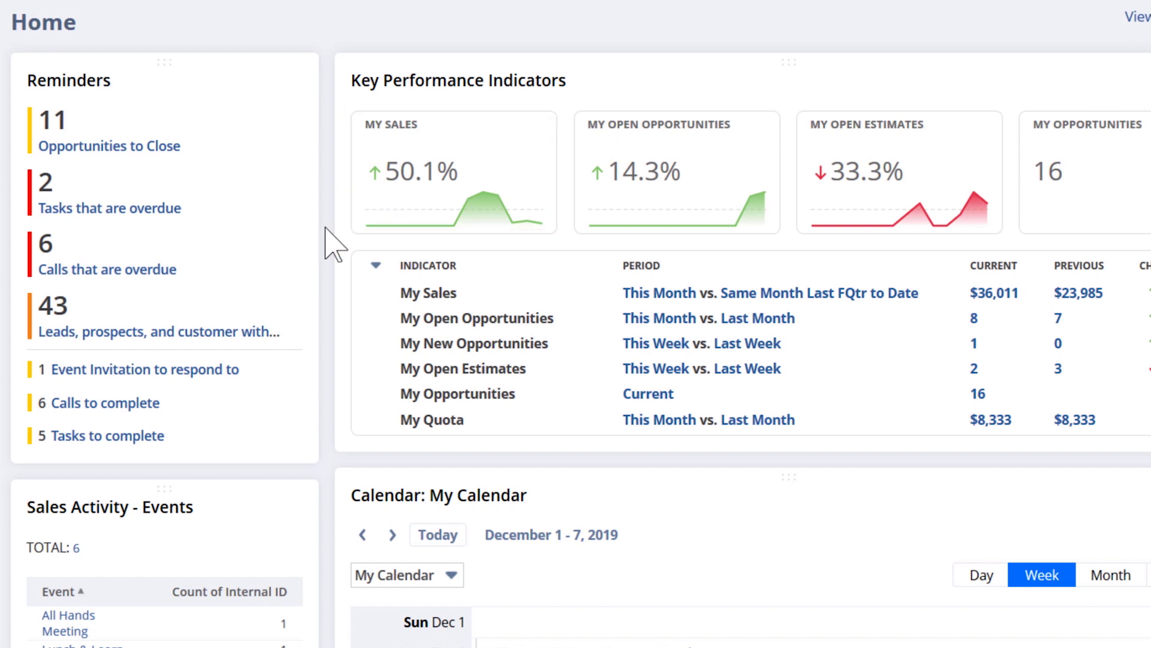
{"action": "scroll", "coordinate": [327, 247], "scroll_direction": "down", "scroll_amount": 2}
{"action": "scroll", "coordinate": [327, 298], "scroll_direction": "down", "scroll_amount": 3}
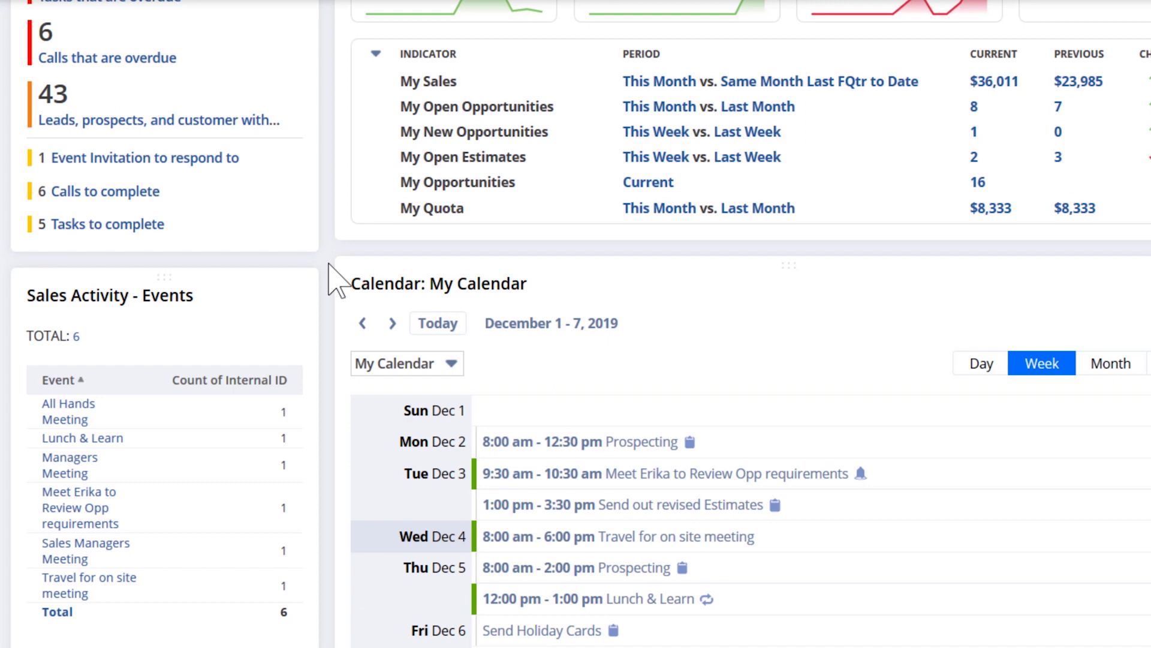
{"action": "scroll", "coordinate": [338, 279], "scroll_direction": "up", "scroll_amount": 3}
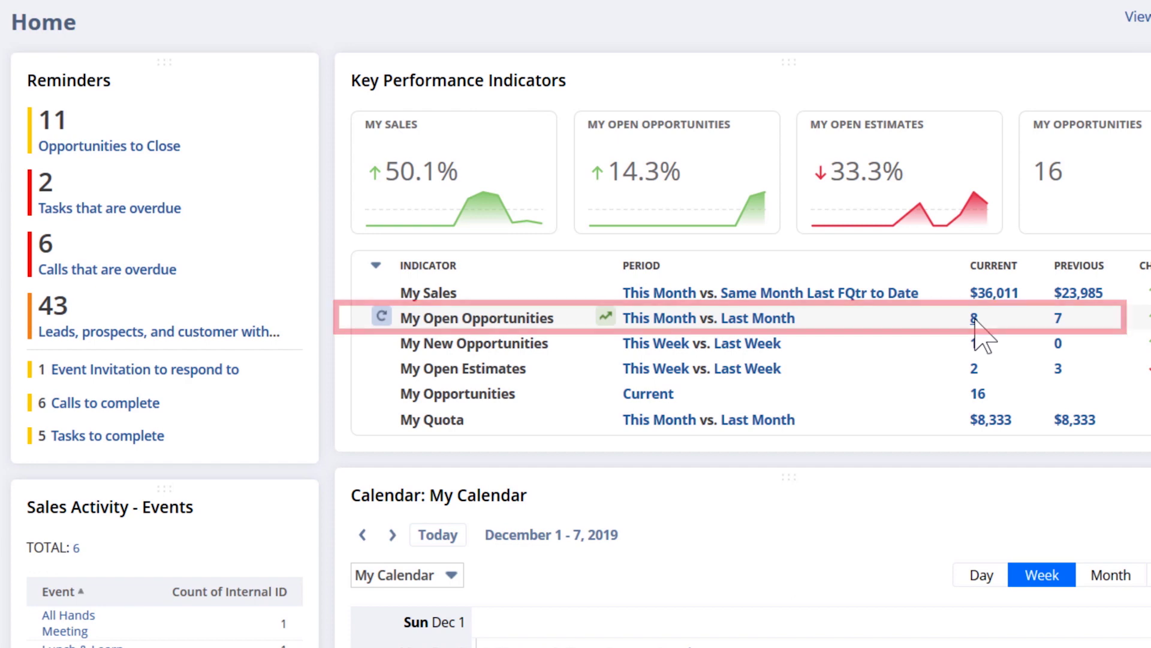
Step: Drill into the My Open Opportunities KPI value 8 to see the Opportunities to Close Detail report
{"action": "left_click", "coordinate": [974, 319]}
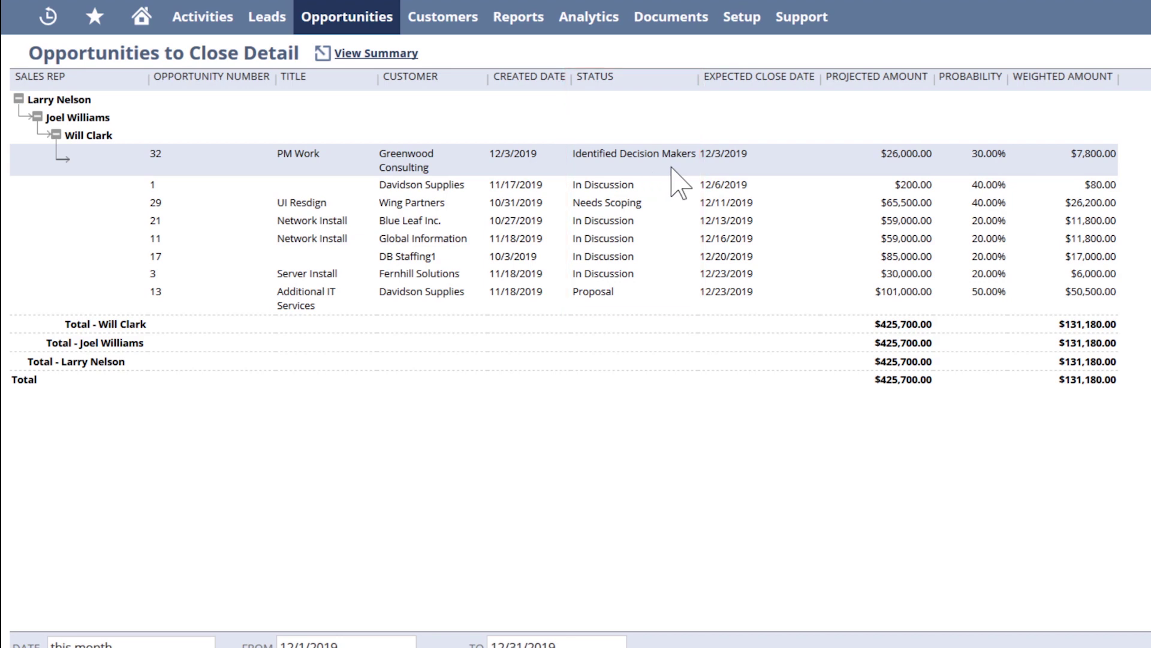
Step: Bring up opportunity 32, PM Work for Greenwood Consulting, in a new tab and enter edit mode
{"action": "right_click", "coordinate": [161, 153]}
{"action": "left_click", "coordinate": [177, 168]}
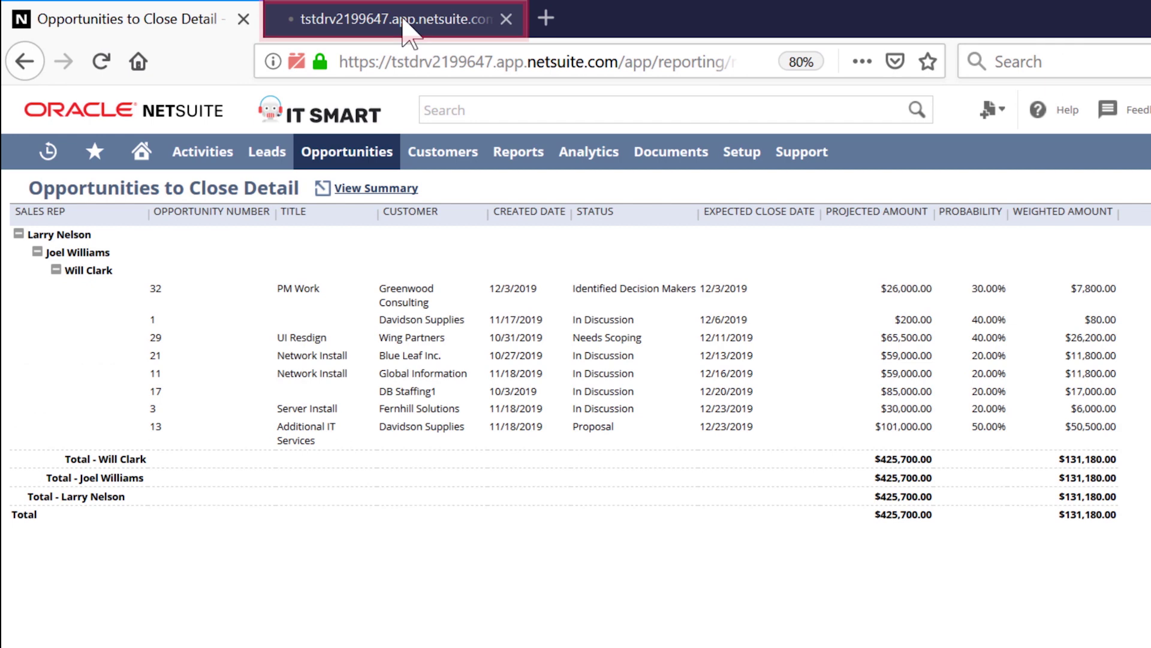
{"action": "left_click", "coordinate": [411, 28]}
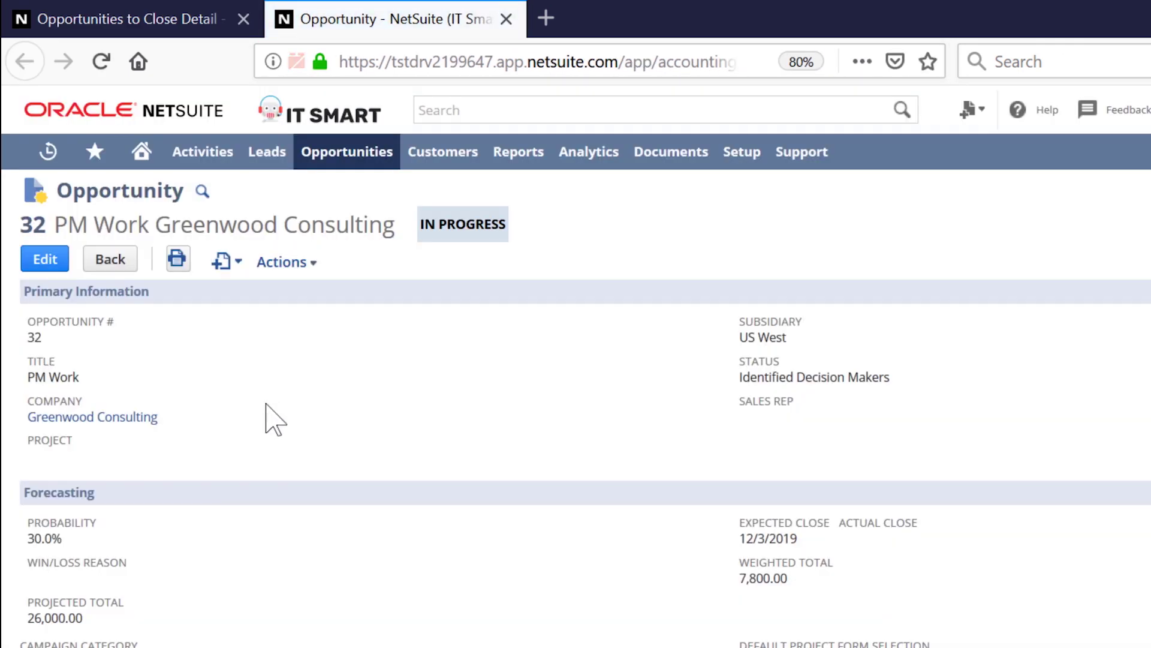
{"action": "left_click", "coordinate": [40, 269]}
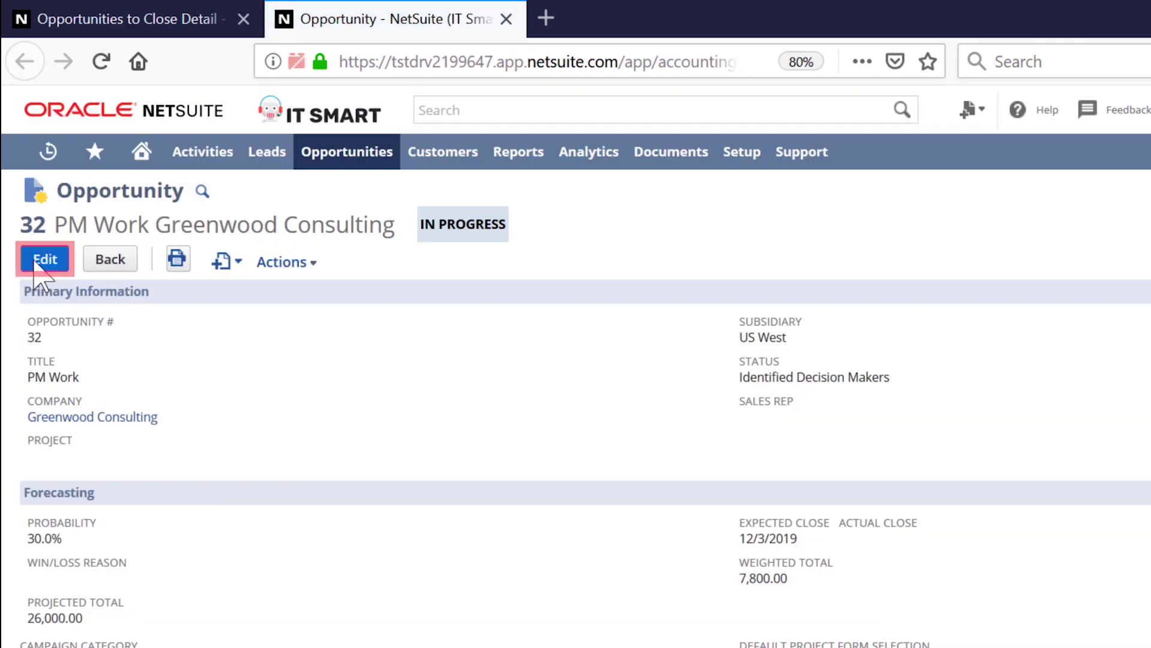
{"action": "scroll", "coordinate": [278, 477], "scroll_direction": "down", "scroll_amount": 1}
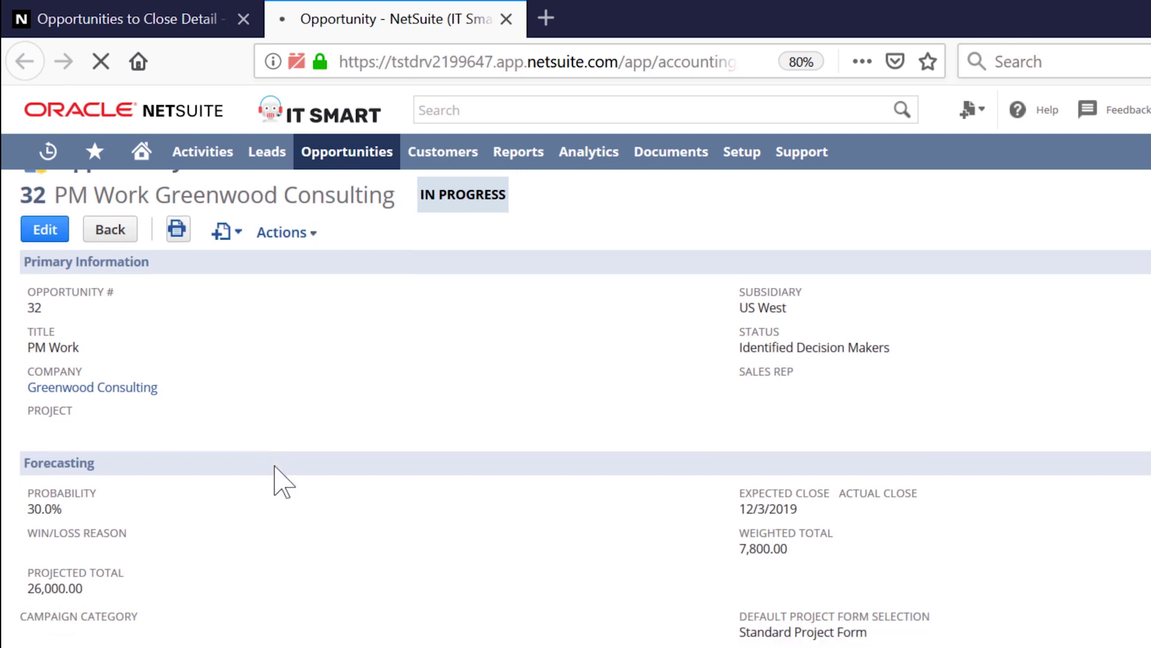
{"action": "scroll", "coordinate": [265, 606], "scroll_direction": "down", "scroll_amount": 2}
{"action": "scroll", "coordinate": [249, 585], "scroll_direction": "down", "scroll_amount": 2}
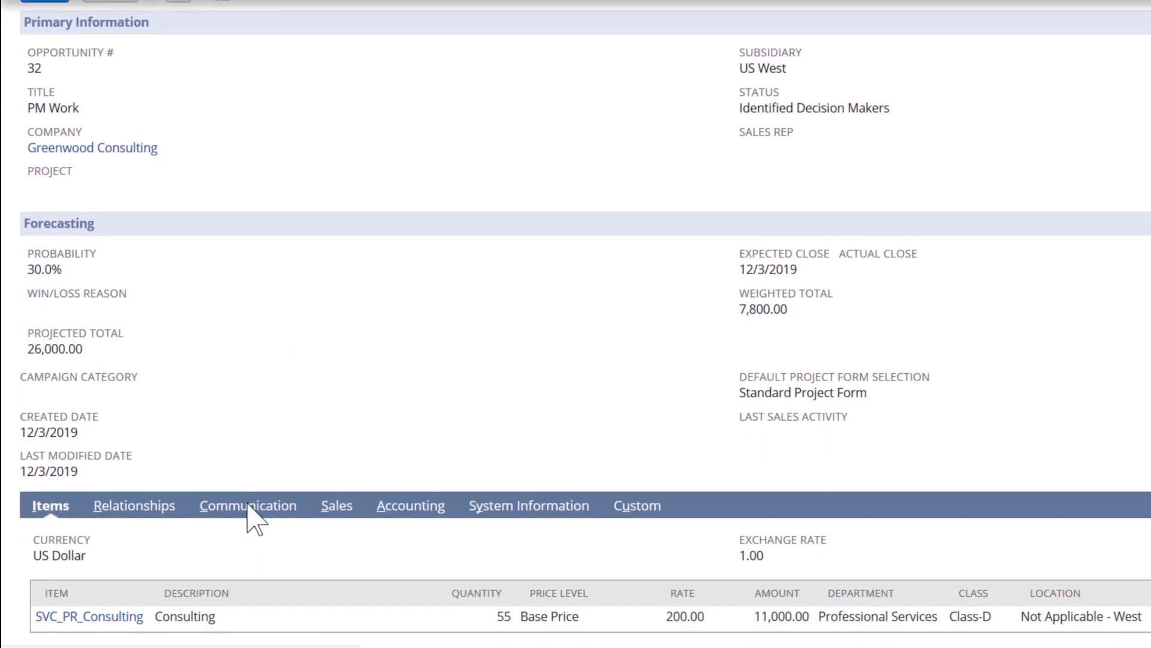
{"action": "scroll", "coordinate": [247, 494], "scroll_direction": "down", "scroll_amount": 2}
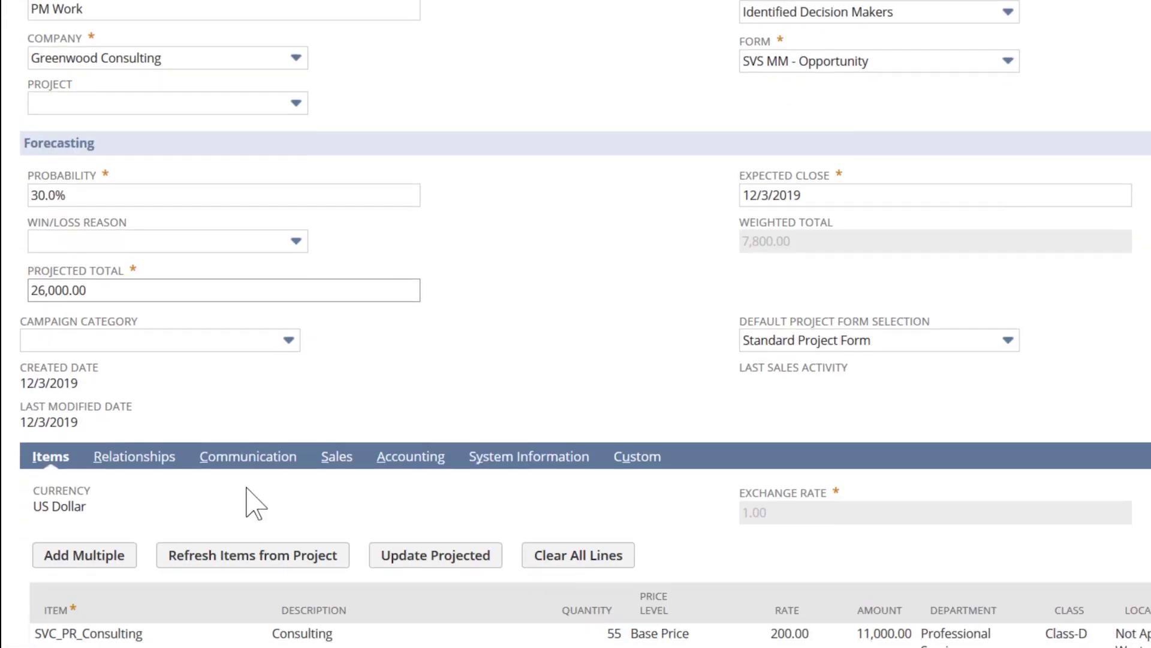
Step: Add meeting notes to the Meet Erika event under Activities and save it as Completed
{"action": "left_click", "coordinate": [251, 454]}
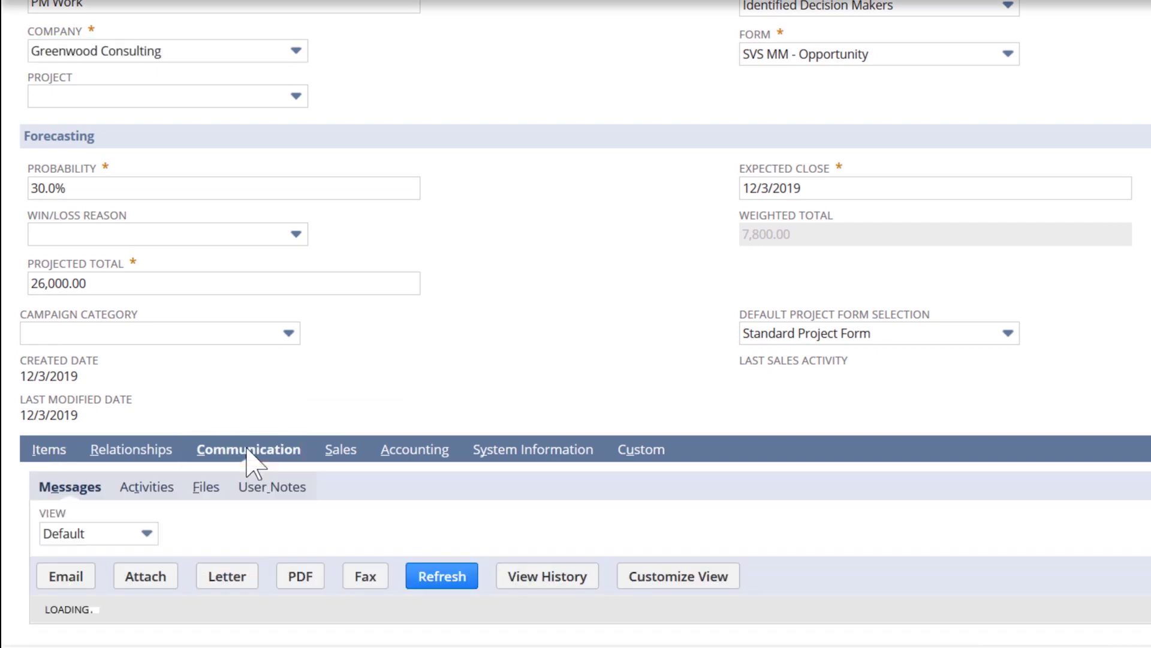
{"action": "left_click", "coordinate": [160, 489]}
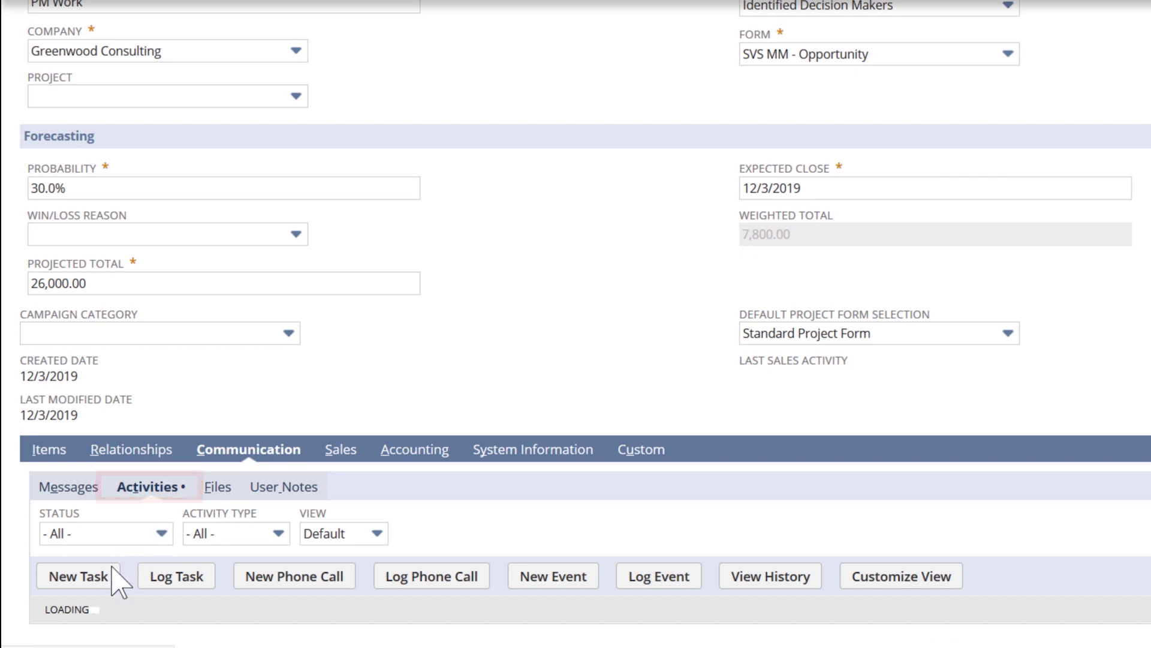
{"action": "left_click", "coordinate": [45, 631]}
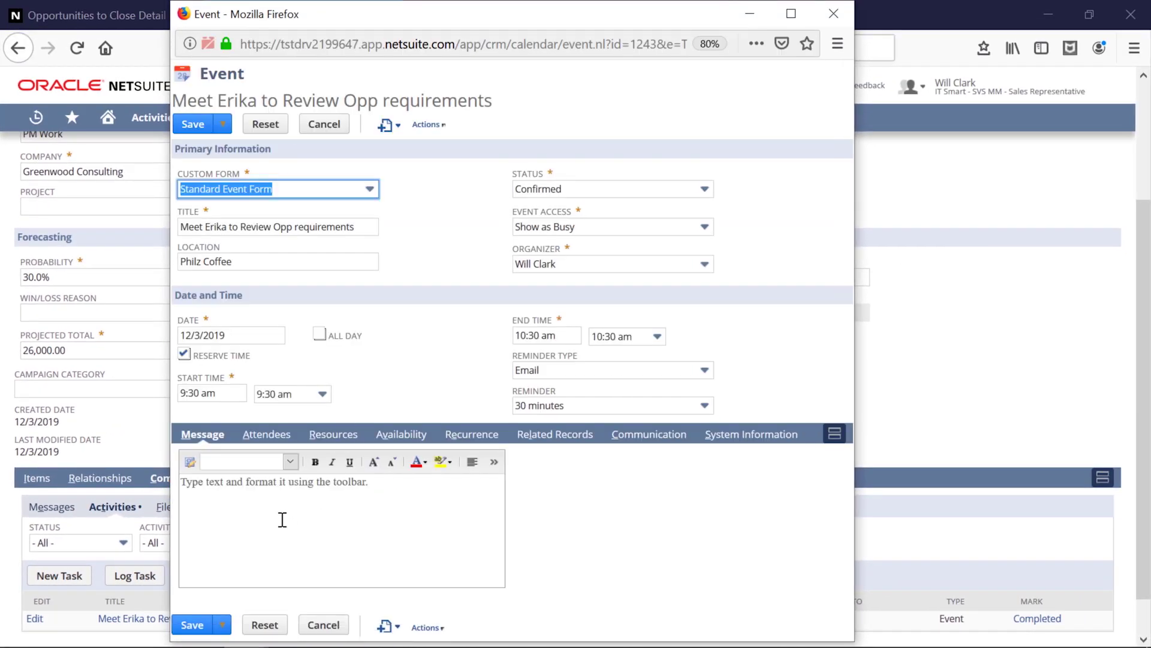
{"action": "left_click", "coordinate": [273, 504]}
{"action": "type", "text": "Met with Erika today to discuss our proposed solution.  She was OK with the hours but was hoping to bring down the rate.  Will need to discuss if we can meet their budget goals.  She would like some Project Management oversight added as well.  Their resources don't have the bandwidth."}
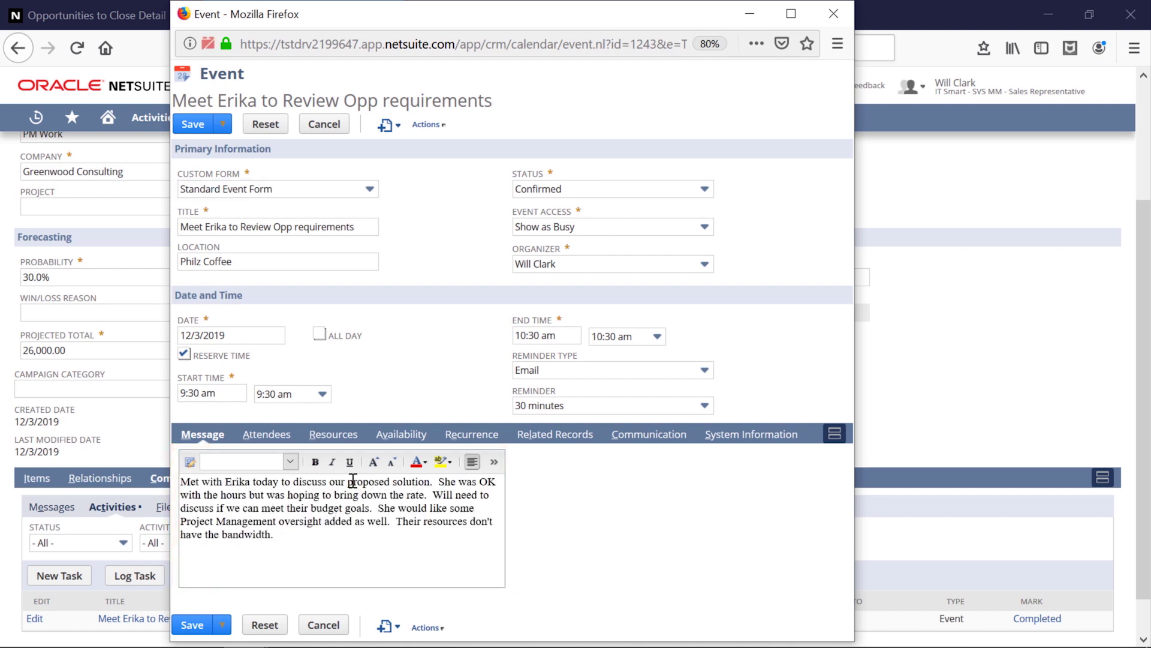
{"action": "left_click", "coordinate": [590, 191]}
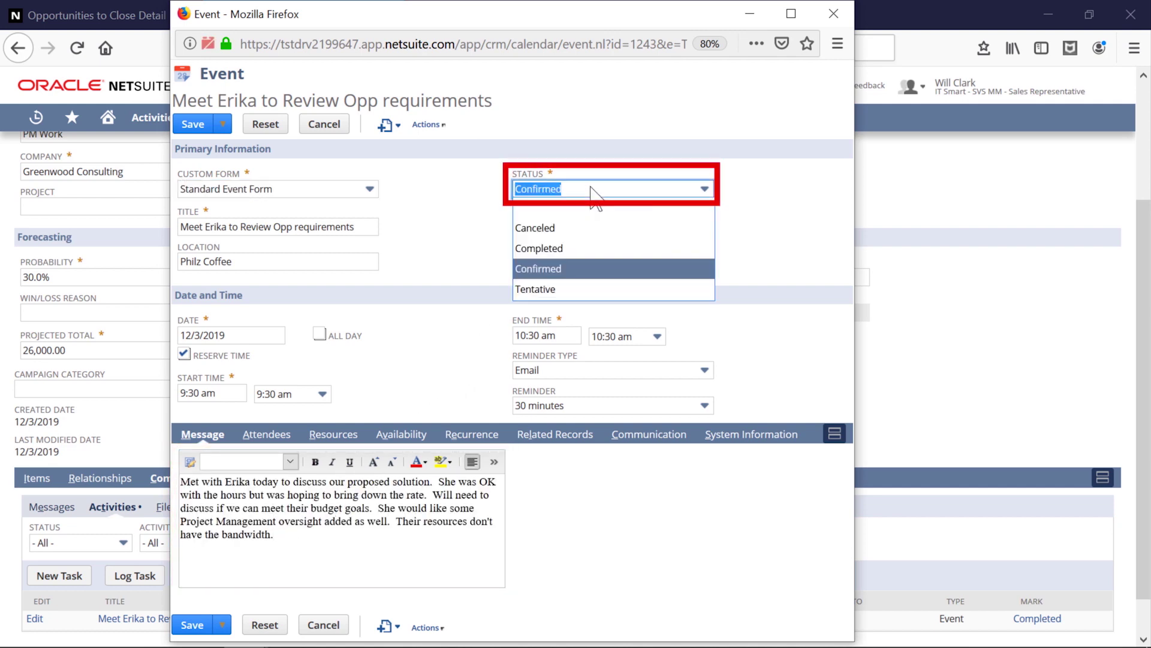
{"action": "left_click", "coordinate": [570, 250]}
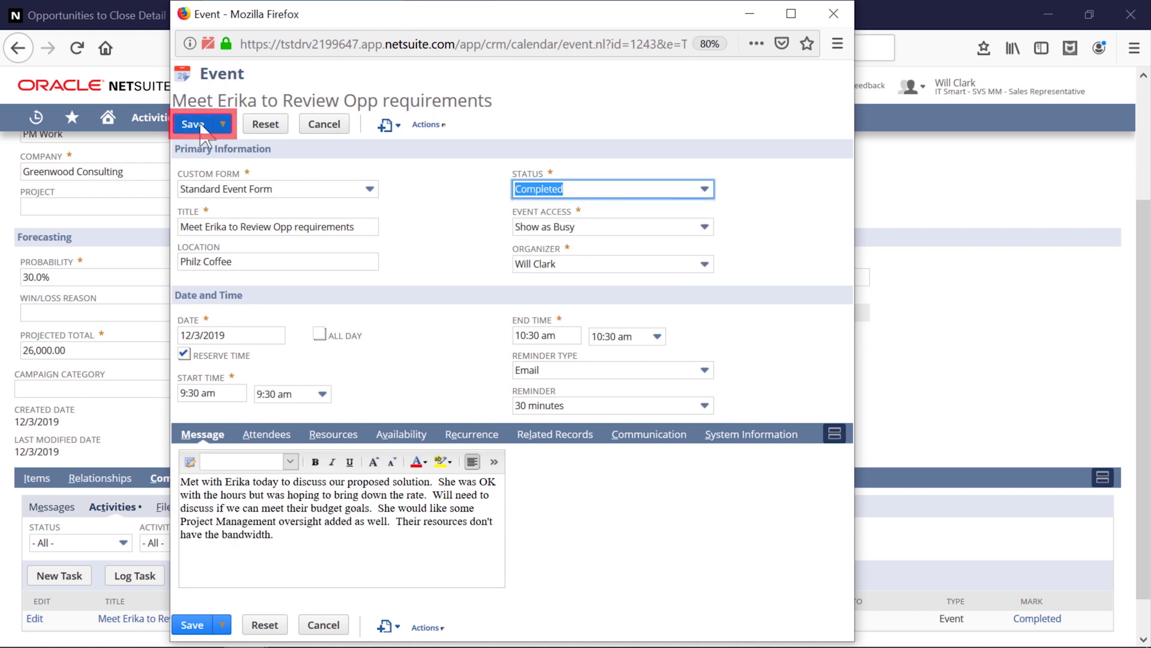
{"action": "left_click", "coordinate": [192, 123]}
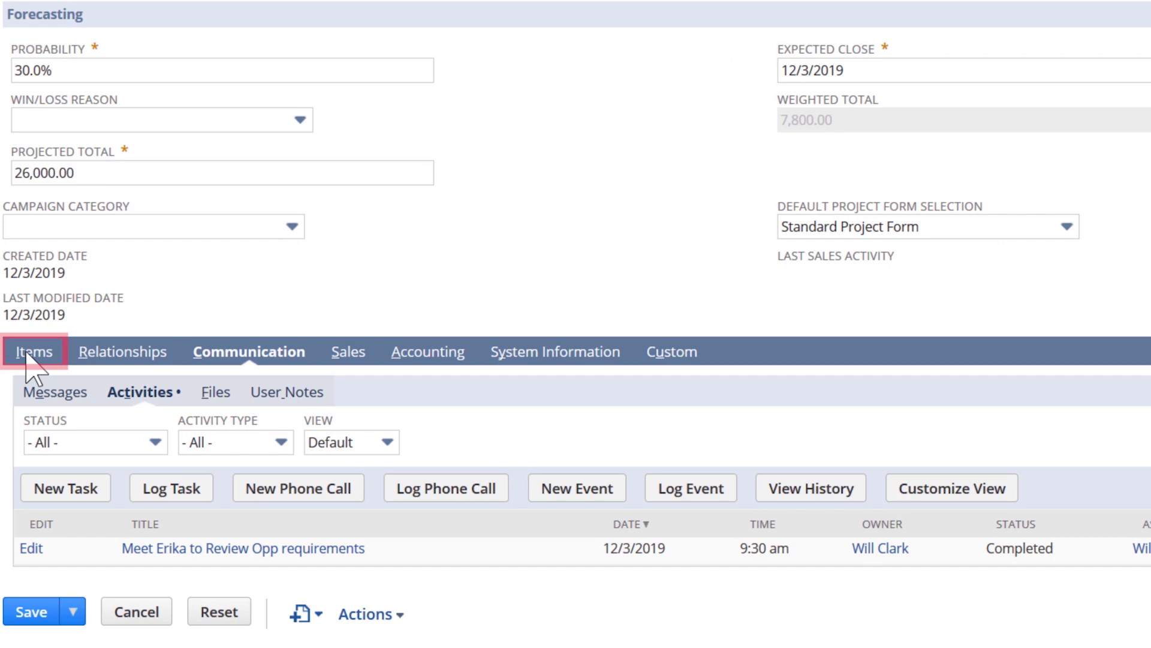
Step: Add an SVC_PR_Project Management line with quantity 20 at 250.00 on the Items subtab
{"action": "left_click", "coordinate": [37, 478]}
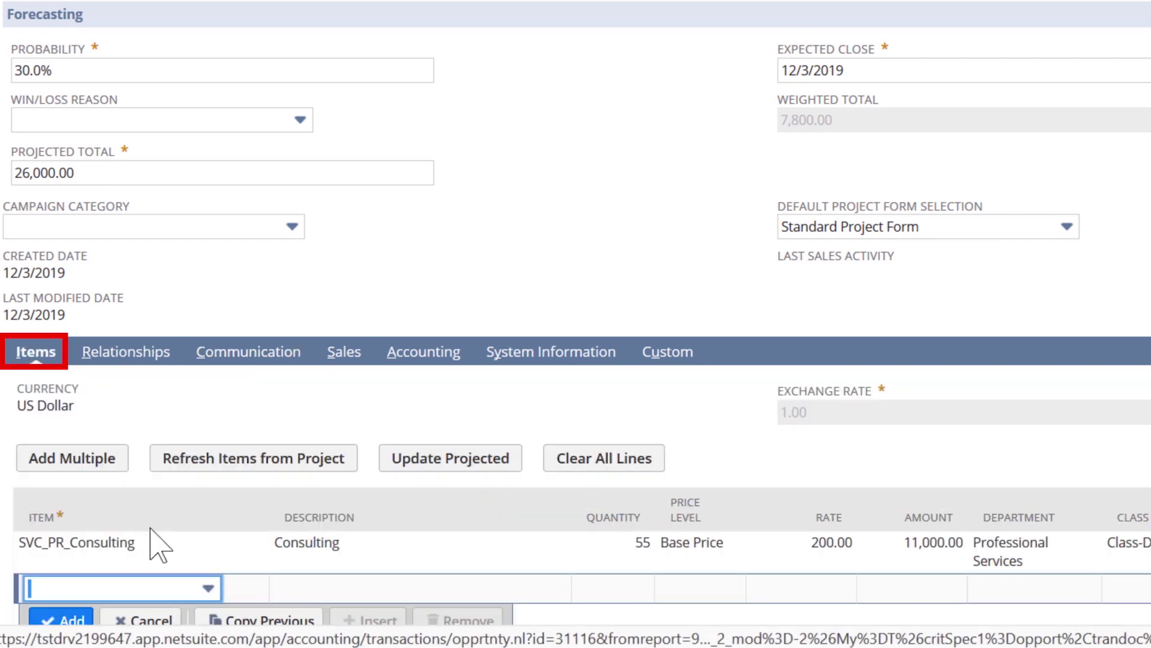
{"action": "left_click", "coordinate": [144, 598]}
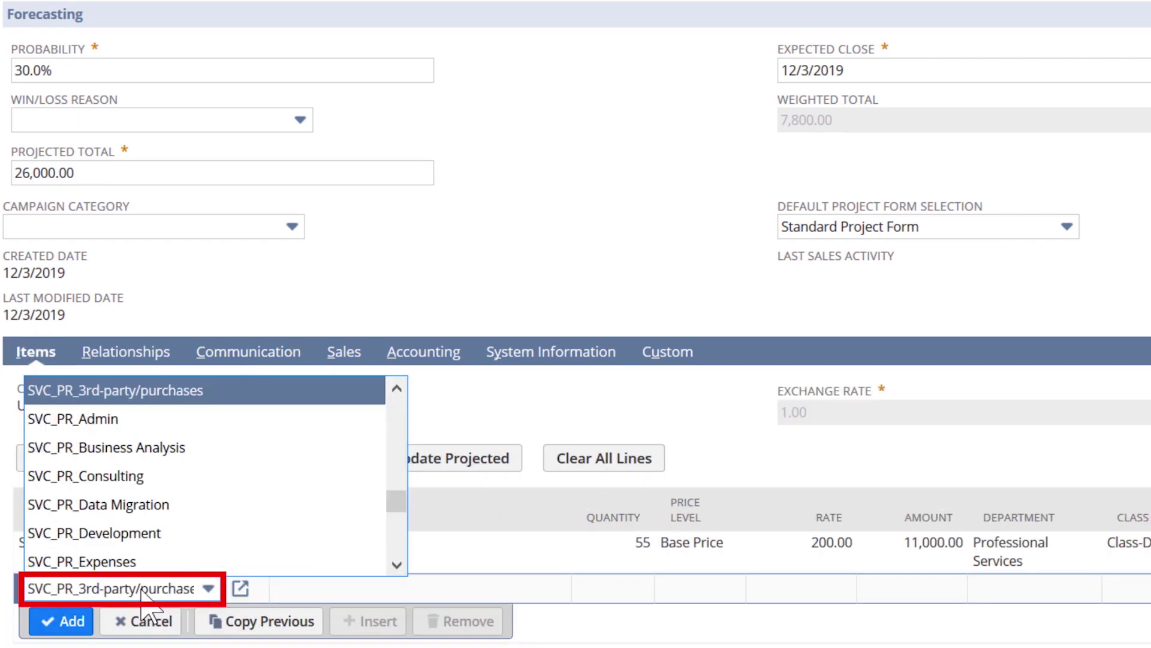
{"action": "scroll", "coordinate": [244, 547], "scroll_direction": "down", "scroll_amount": 2}
{"action": "scroll", "coordinate": [244, 534], "scroll_direction": "down", "scroll_amount": 2}
{"action": "scroll", "coordinate": [244, 535], "scroll_direction": "down", "scroll_amount": 1}
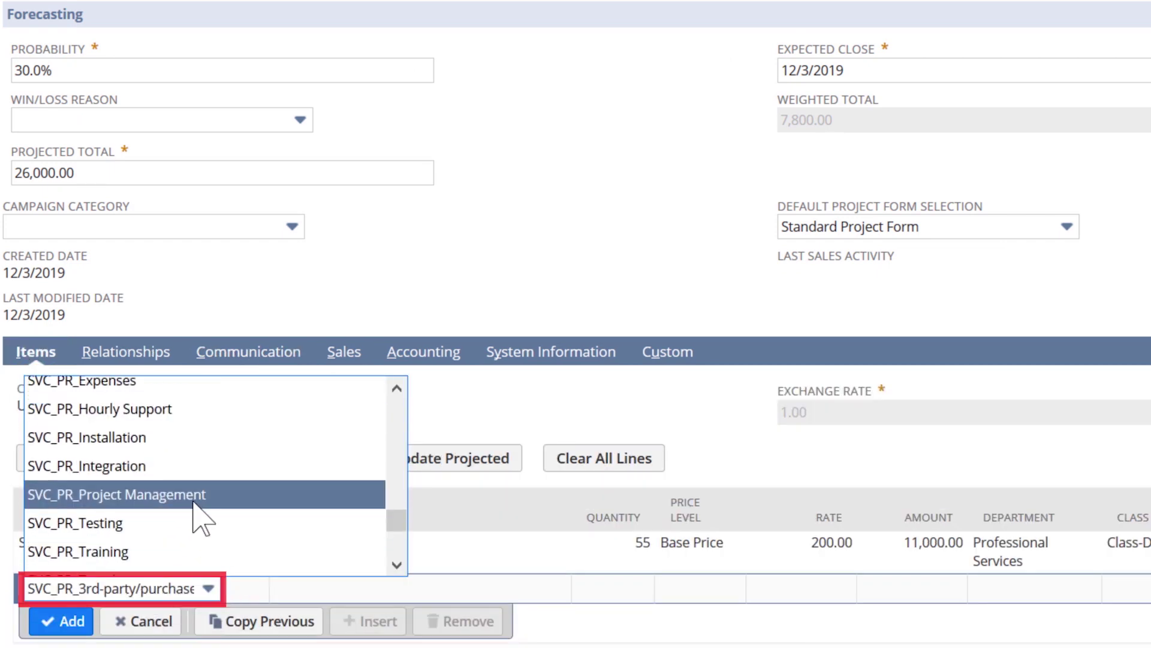
{"action": "left_click", "coordinate": [193, 495]}
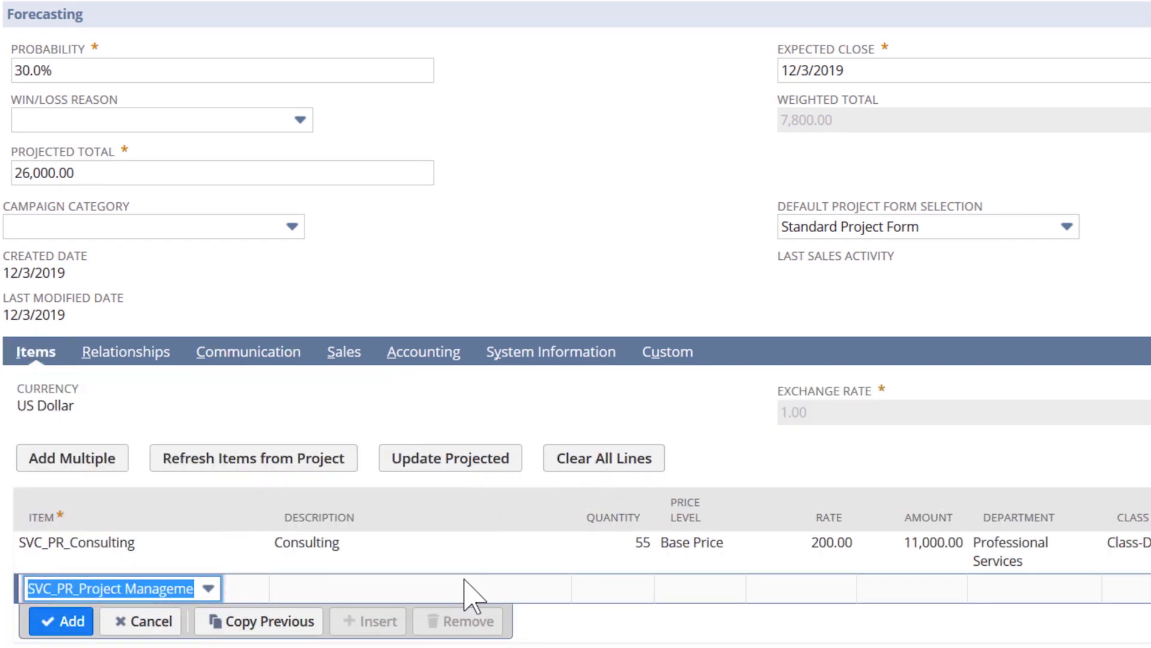
{"action": "left_click", "coordinate": [596, 596]}
{"action": "type", "text": "20"}
{"action": "key", "text": "Tab"}
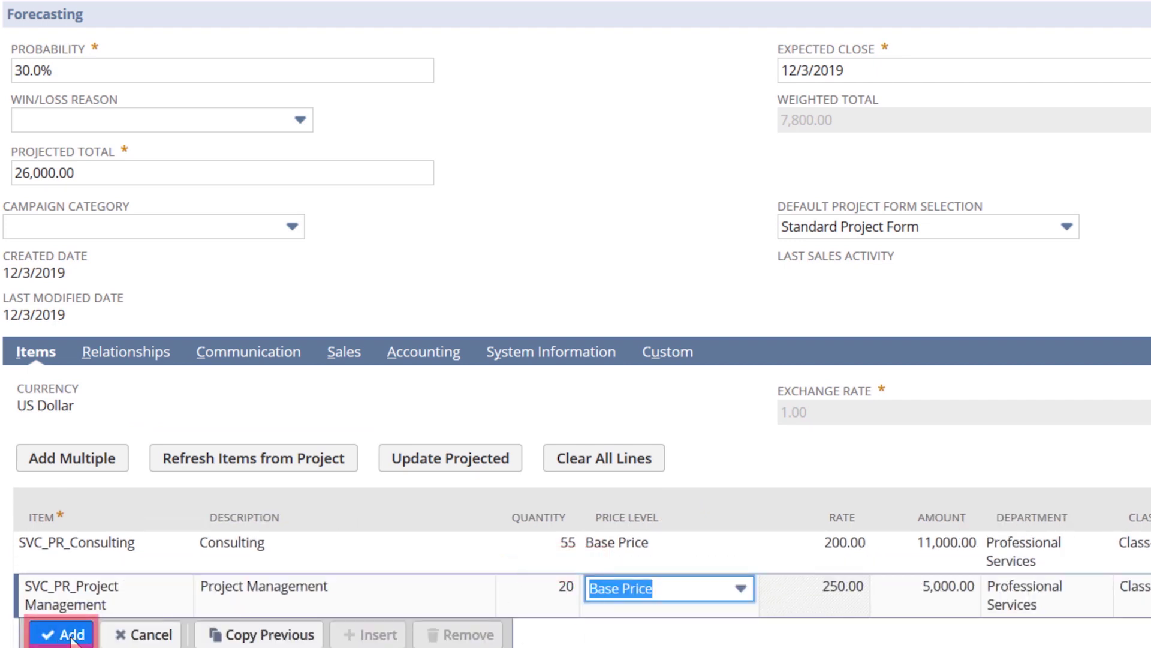
{"action": "left_click", "coordinate": [63, 634]}
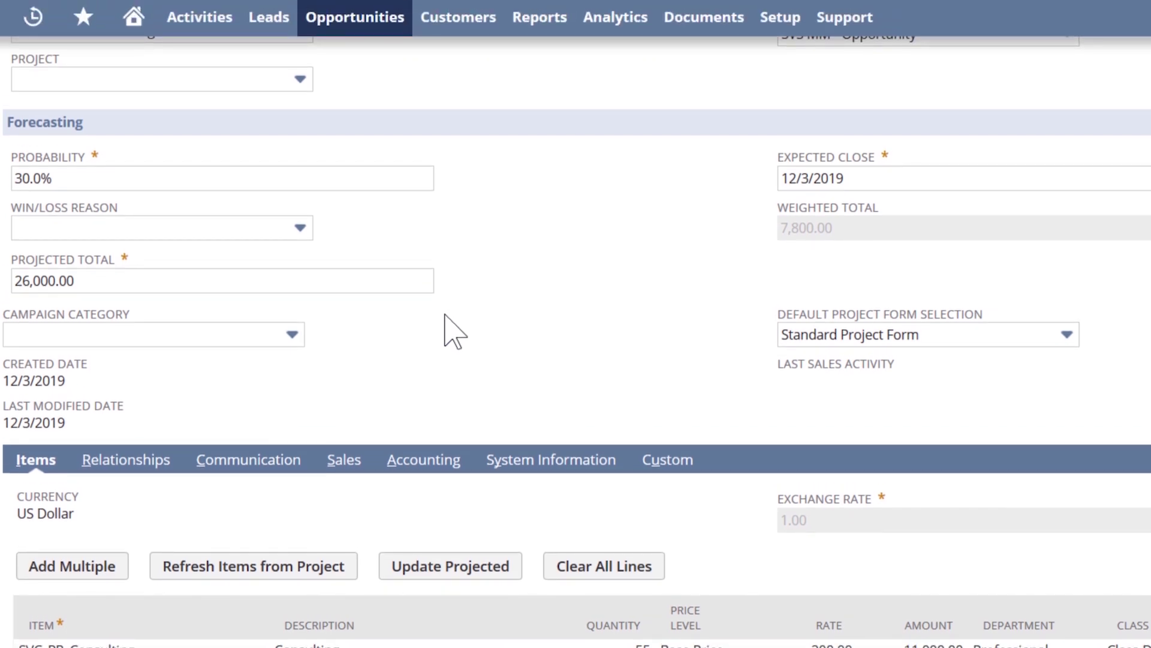
{"action": "scroll", "coordinate": [455, 333], "scroll_direction": "up", "scroll_amount": 5}
Step: Set opportunity 32 to Proposal status (50% probability) and save it
{"action": "left_click", "coordinate": [882, 193]}
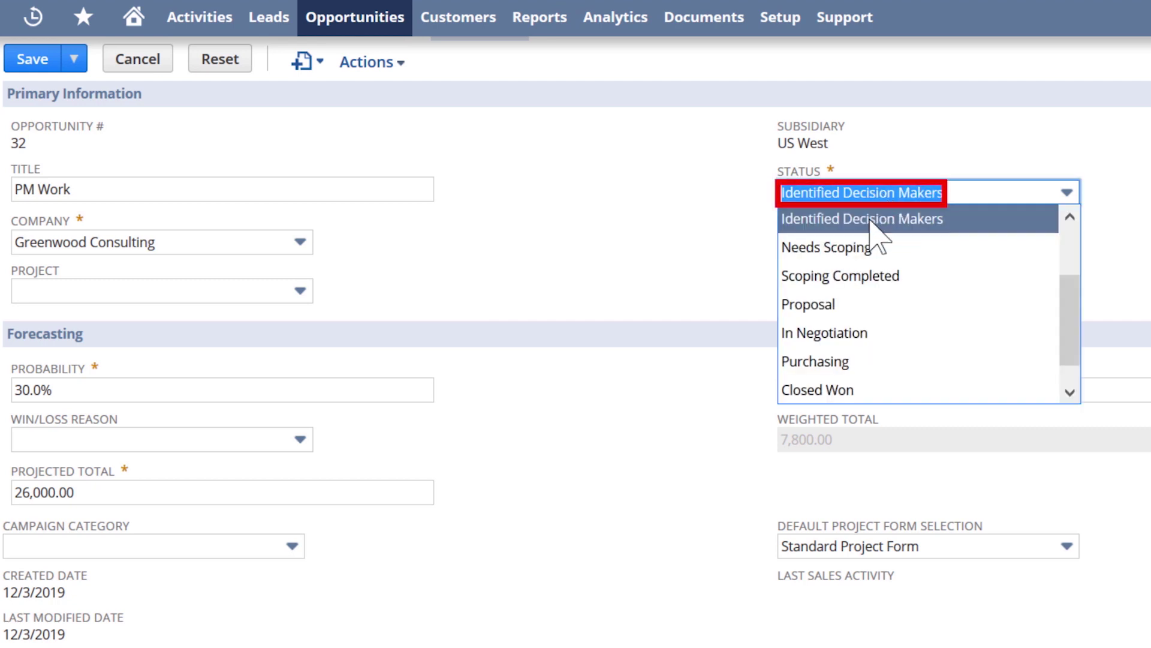
{"action": "left_click", "coordinate": [841, 304]}
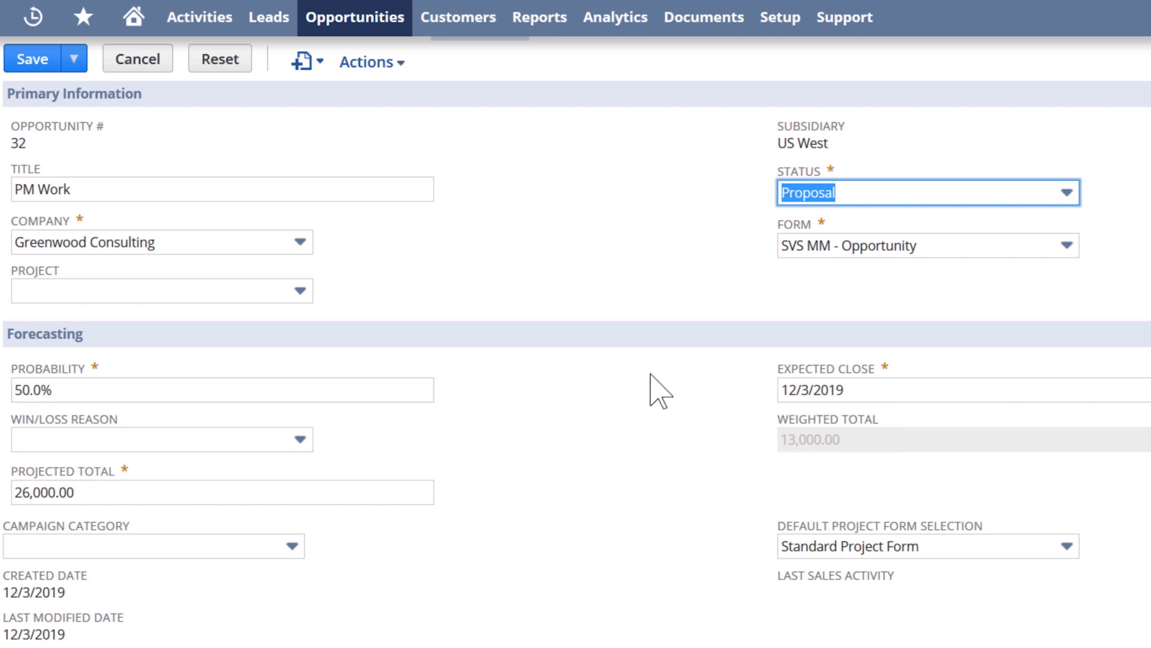
{"action": "left_click", "coordinate": [46, 86]}
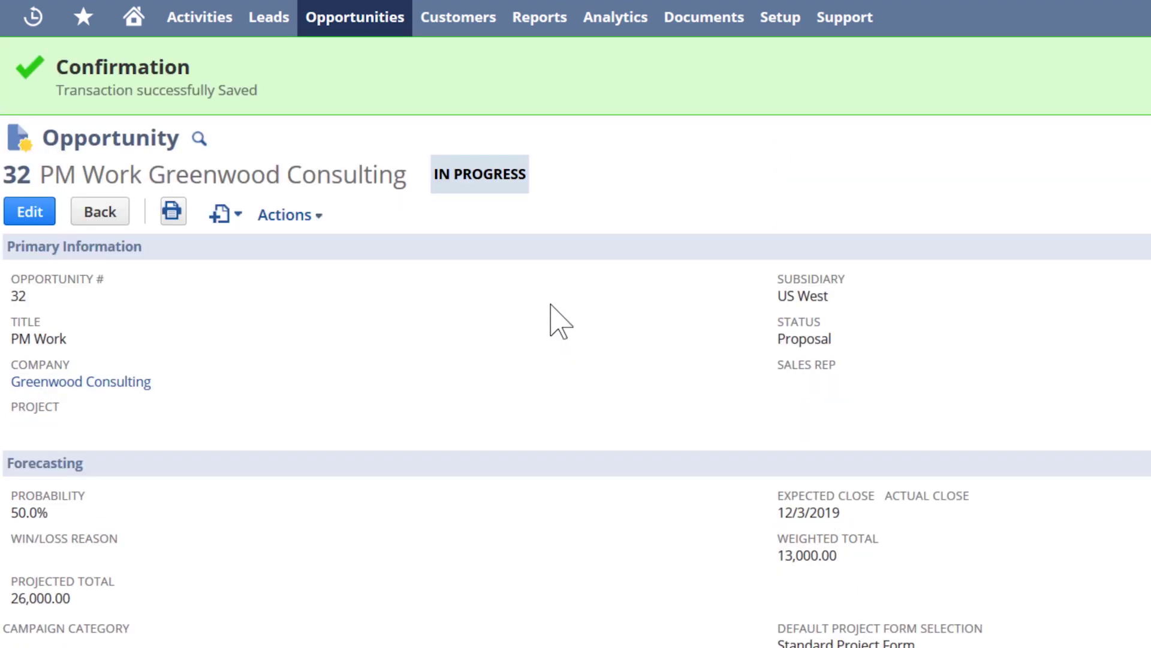
Step: Create an estimate from the opportunity with a Partner Discount at -15%
{"action": "left_click", "coordinate": [222, 216]}
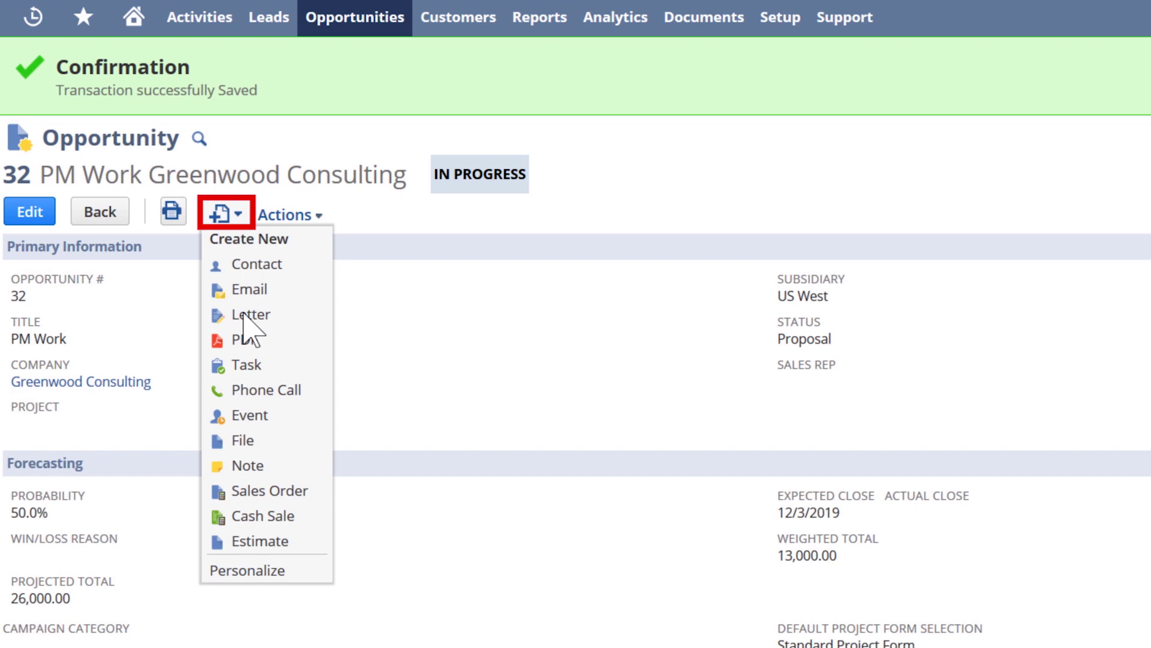
{"action": "left_click", "coordinate": [257, 541]}
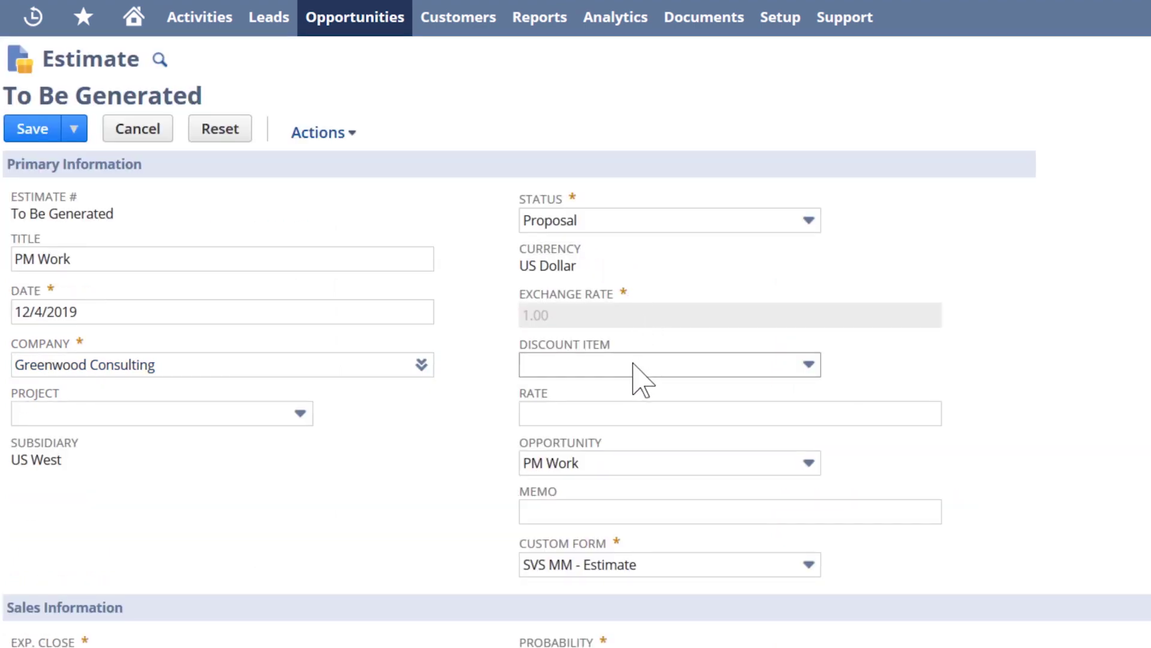
{"action": "left_click", "coordinate": [632, 364]}
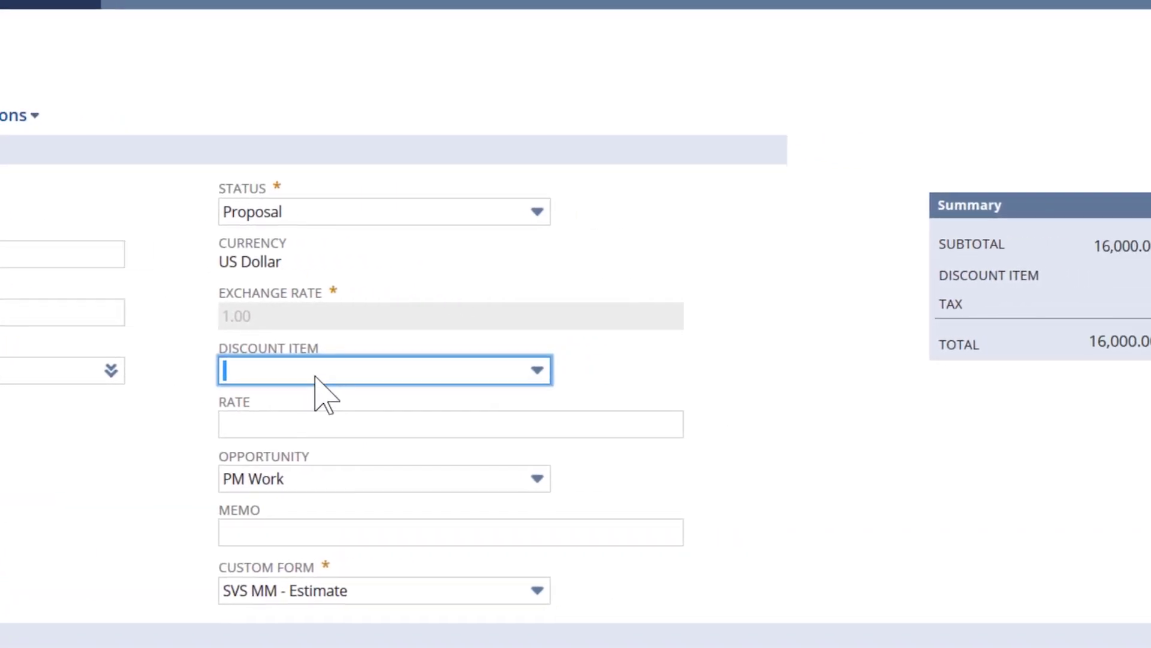
{"action": "left_click", "coordinate": [184, 438]}
{"action": "key", "text": "BackSpace"}
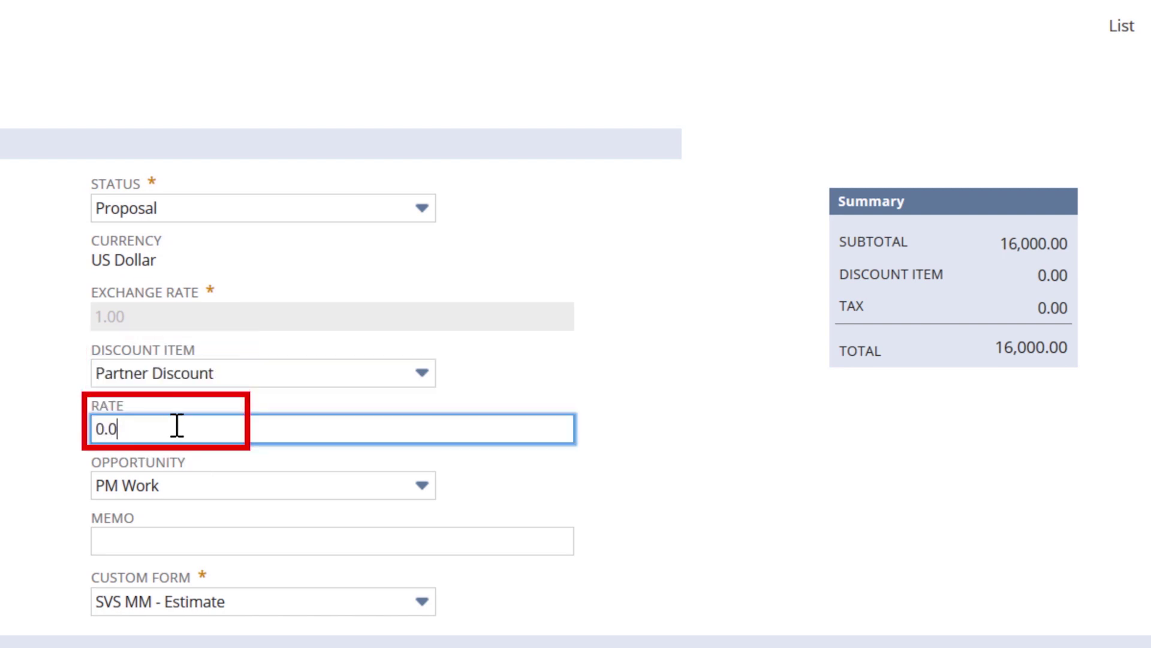
{"action": "type", "text": "5%"}
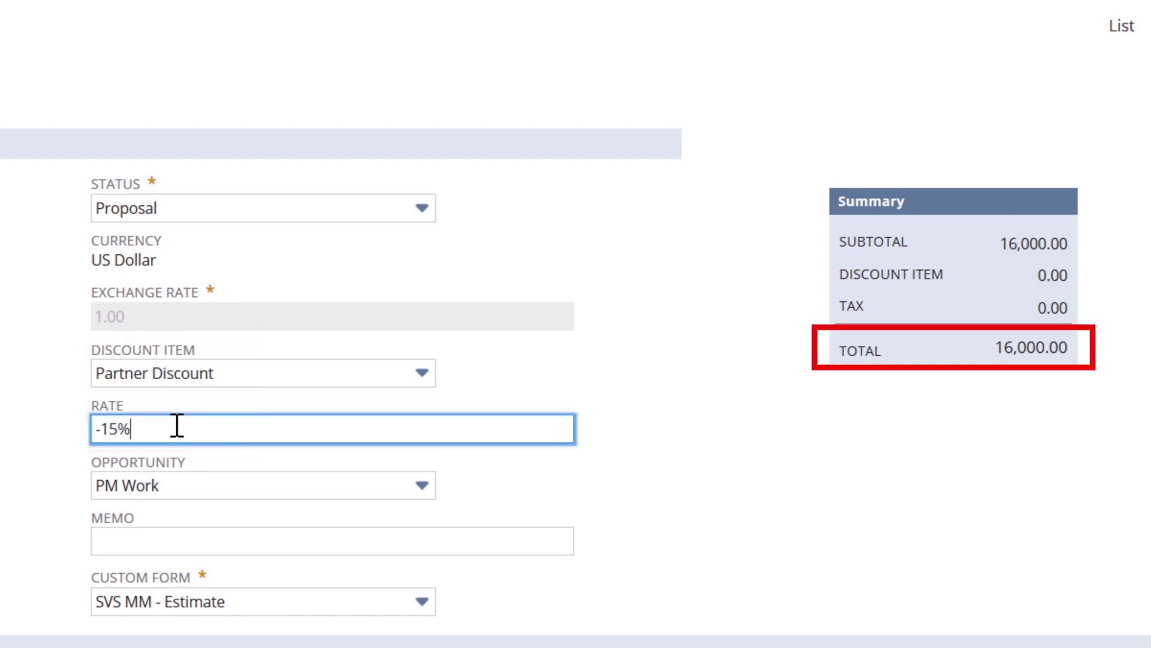
{"action": "key", "text": "Tab"}
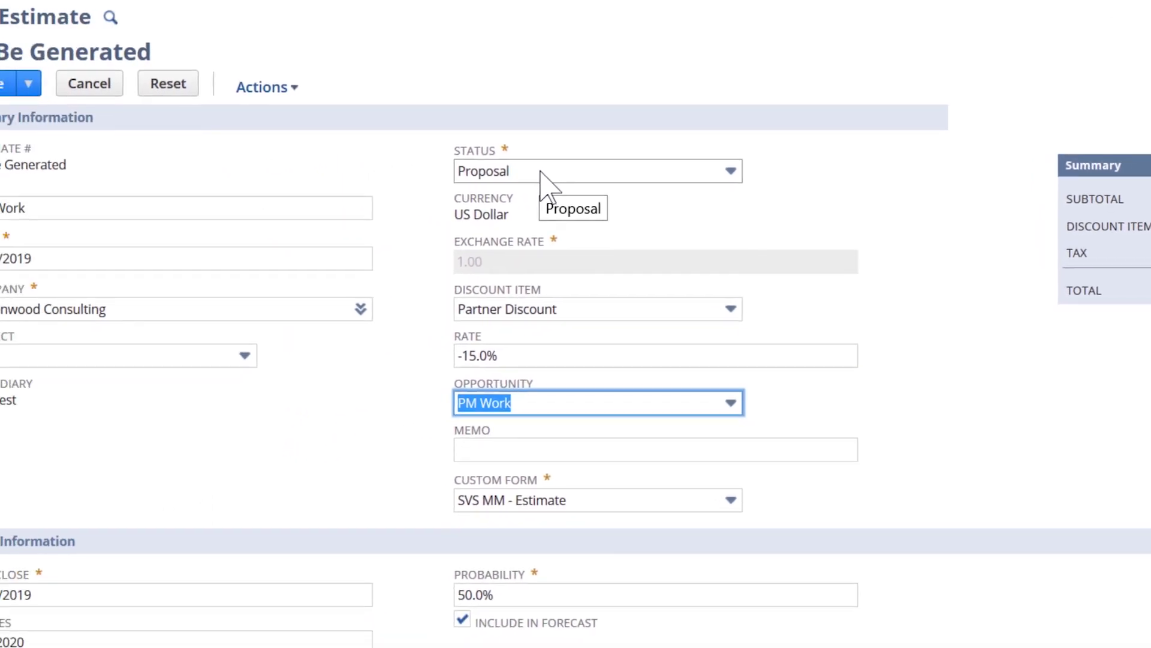
Step: Set the estimate status to In Negotiation (75% probability) and save it
{"action": "left_click", "coordinate": [545, 178]}
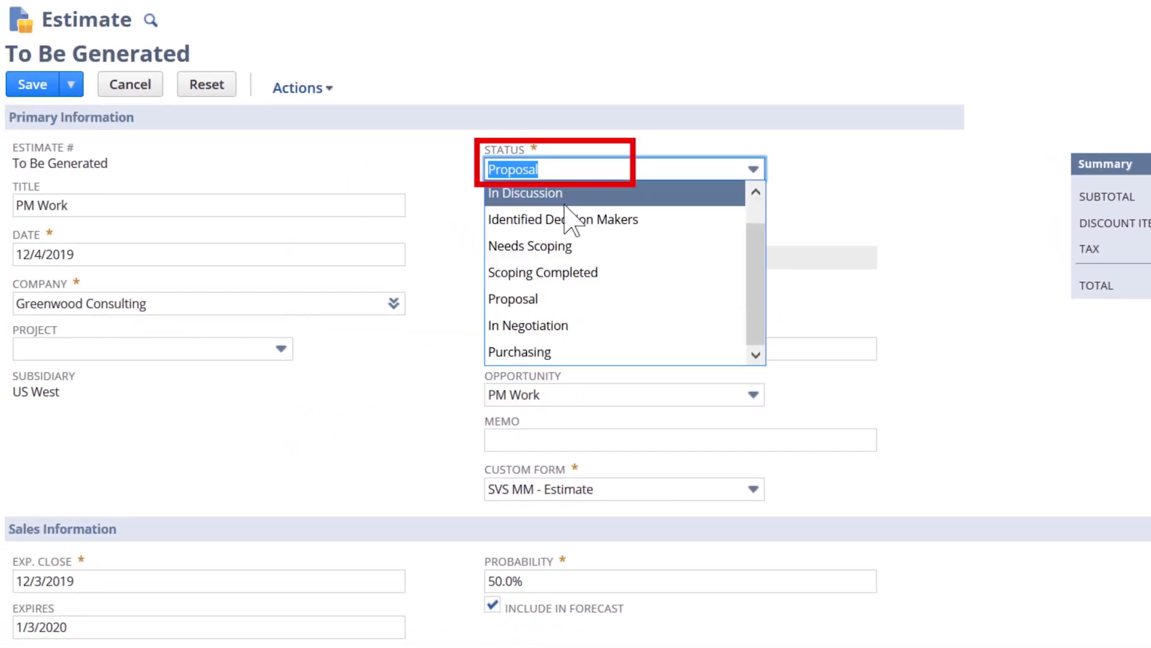
{"action": "left_click", "coordinate": [566, 328]}
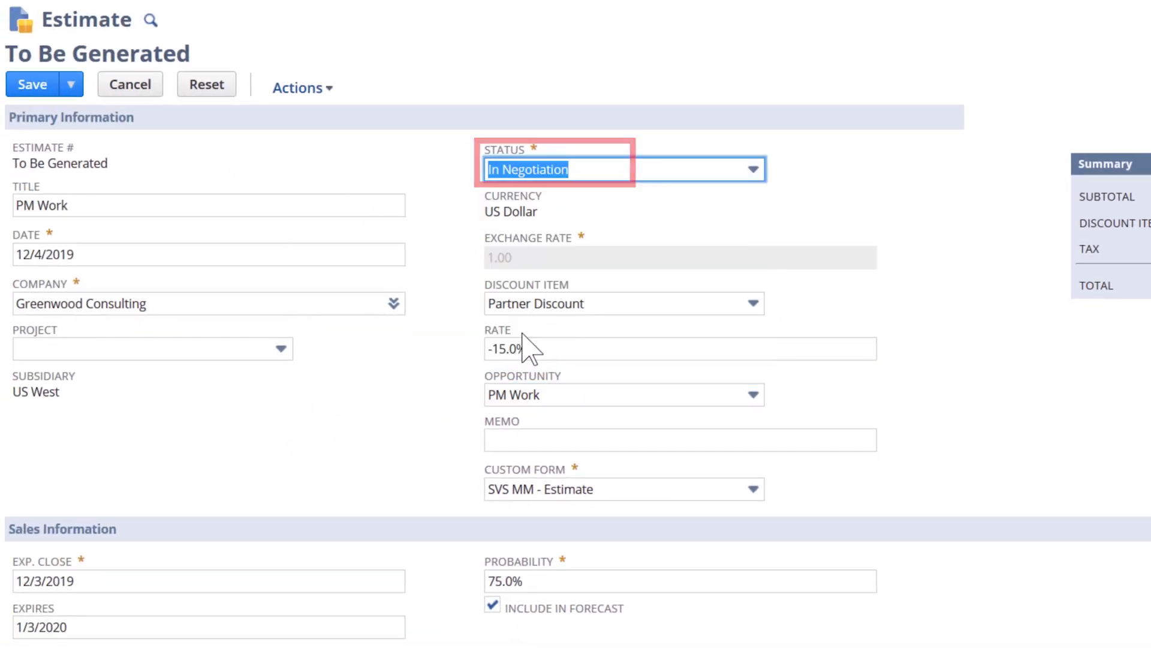
{"action": "scroll", "coordinate": [378, 385], "scroll_direction": "down", "scroll_amount": 1}
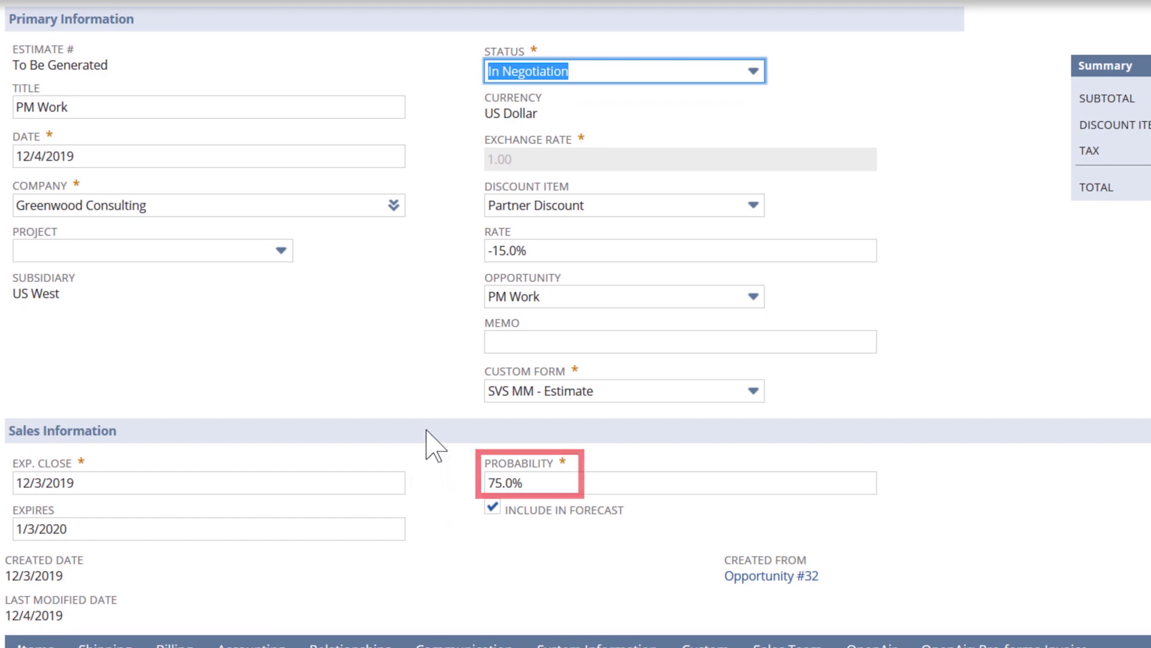
{"action": "scroll", "coordinate": [433, 441], "scroll_direction": "up", "scroll_amount": 1}
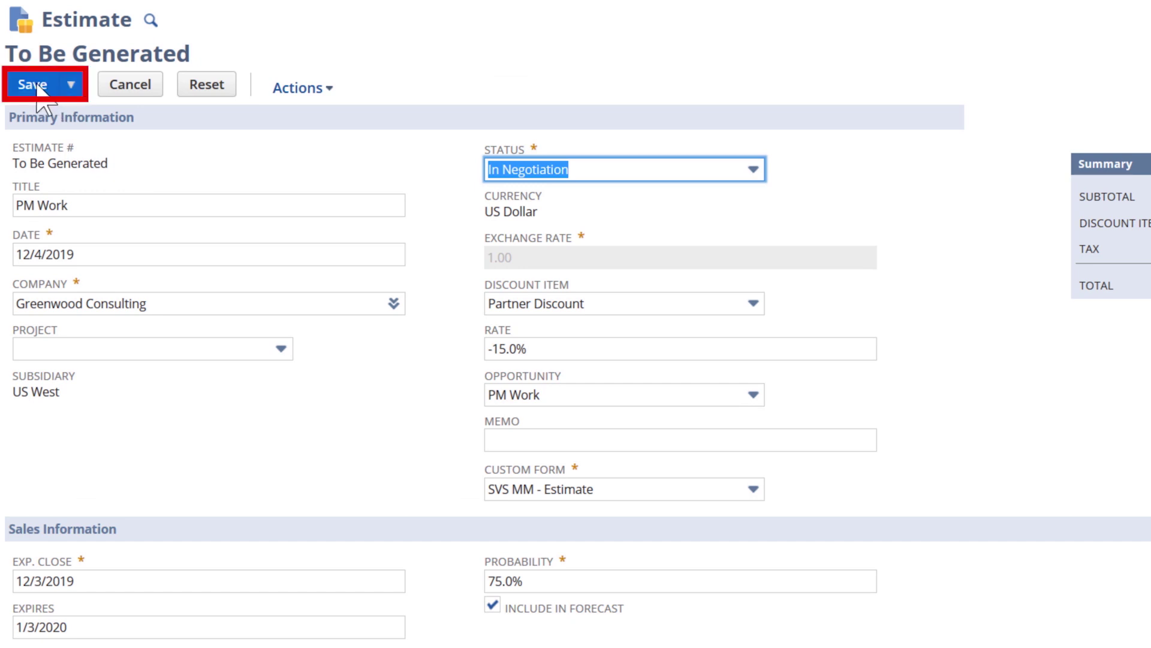
{"action": "mouse_move", "coordinate": [45, 84]}
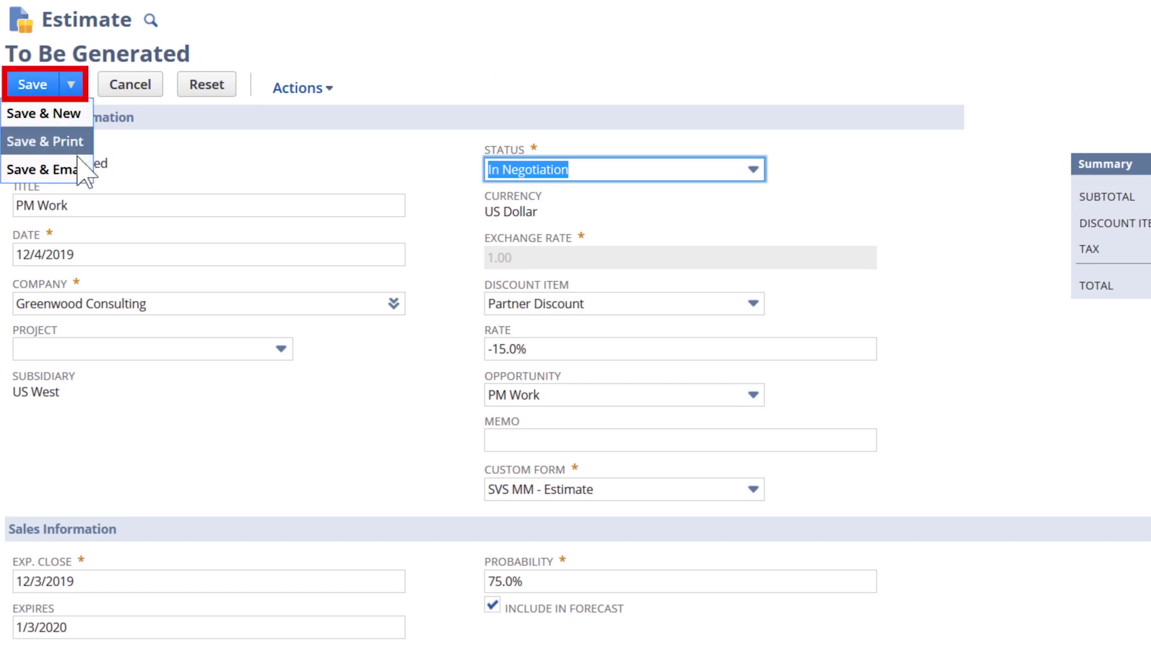
{"action": "left_click", "coordinate": [38, 90]}
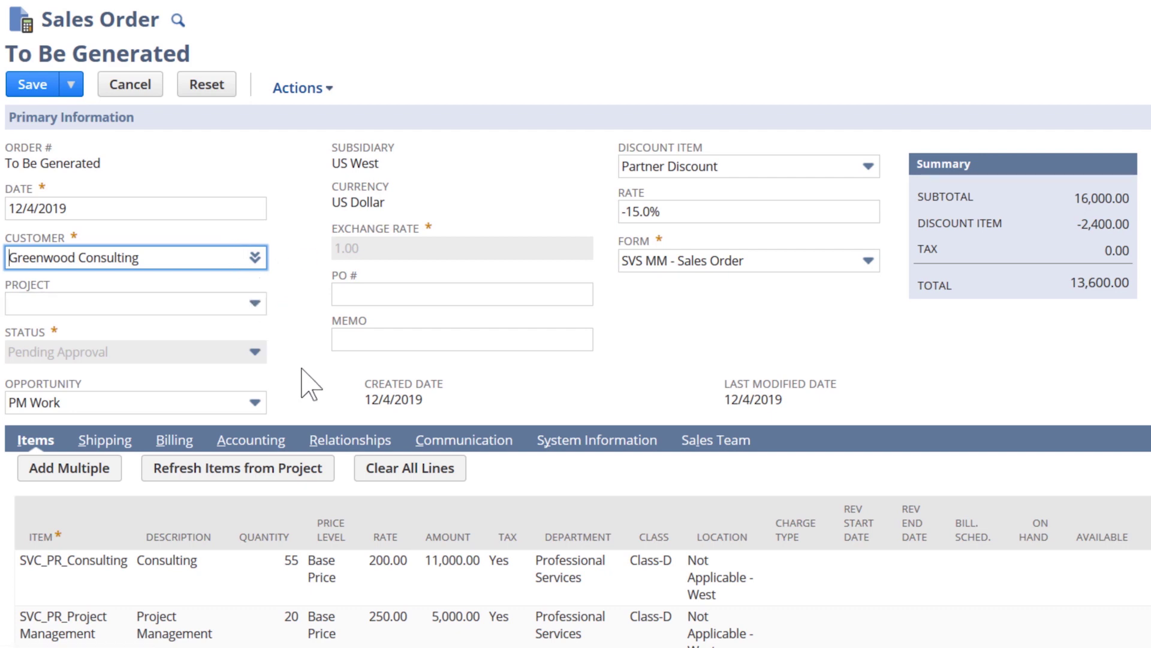
{"action": "scroll", "coordinate": [301, 450], "scroll_direction": "down", "scroll_amount": 2}
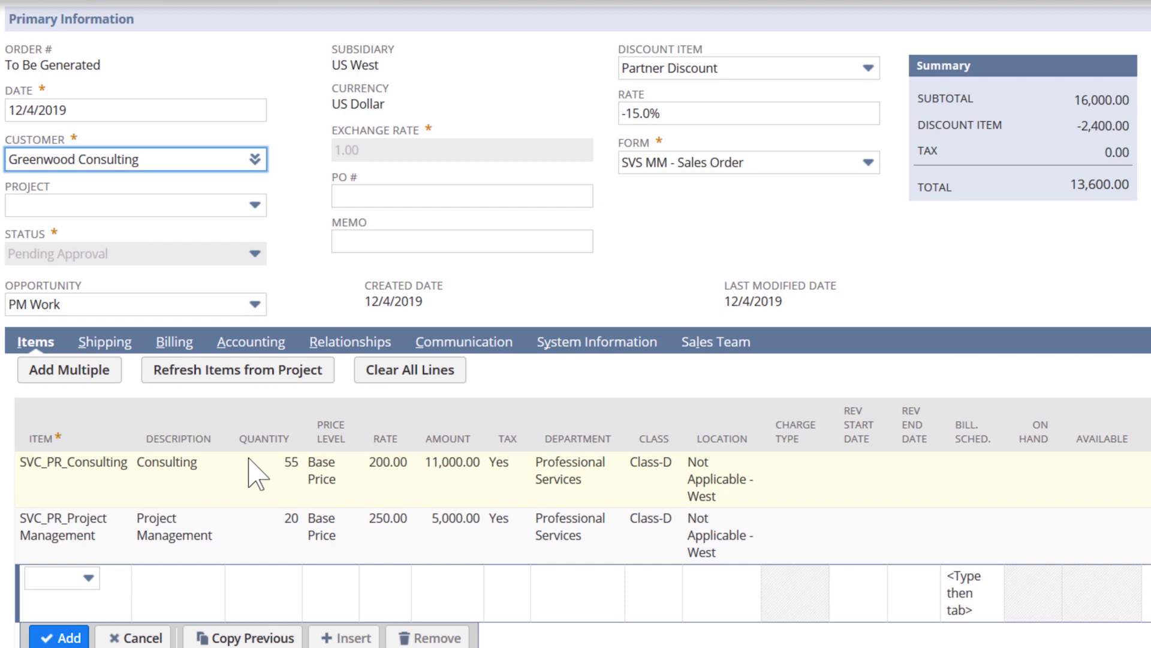
{"action": "scroll", "coordinate": [308, 301], "scroll_direction": "up", "scroll_amount": 2}
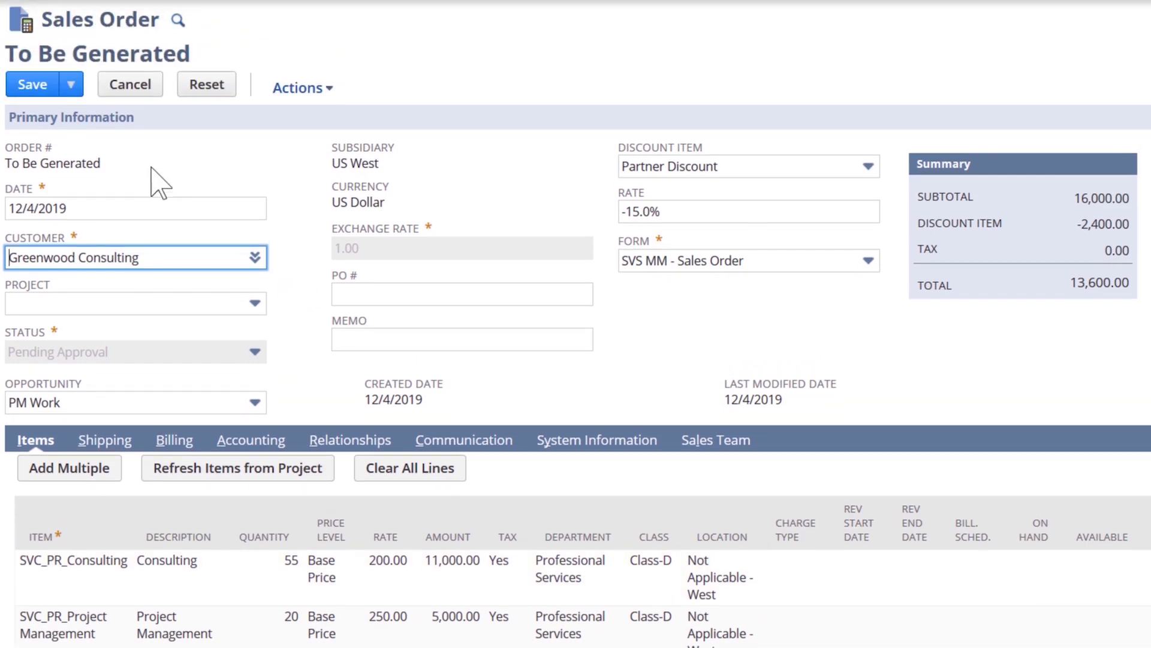
Step: Save the generated Sales Order 453 for Greenwood Consulting as Pending Approval and return home
{"action": "left_click", "coordinate": [31, 85]}
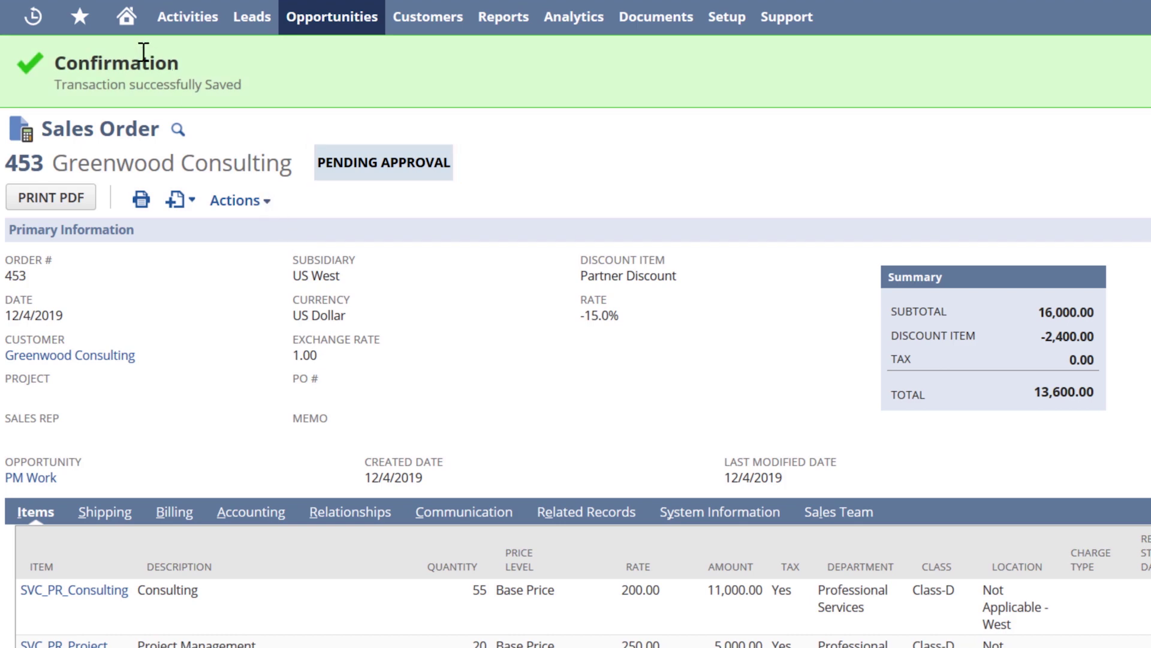
{"action": "mouse_move", "coordinate": [126, 16]}
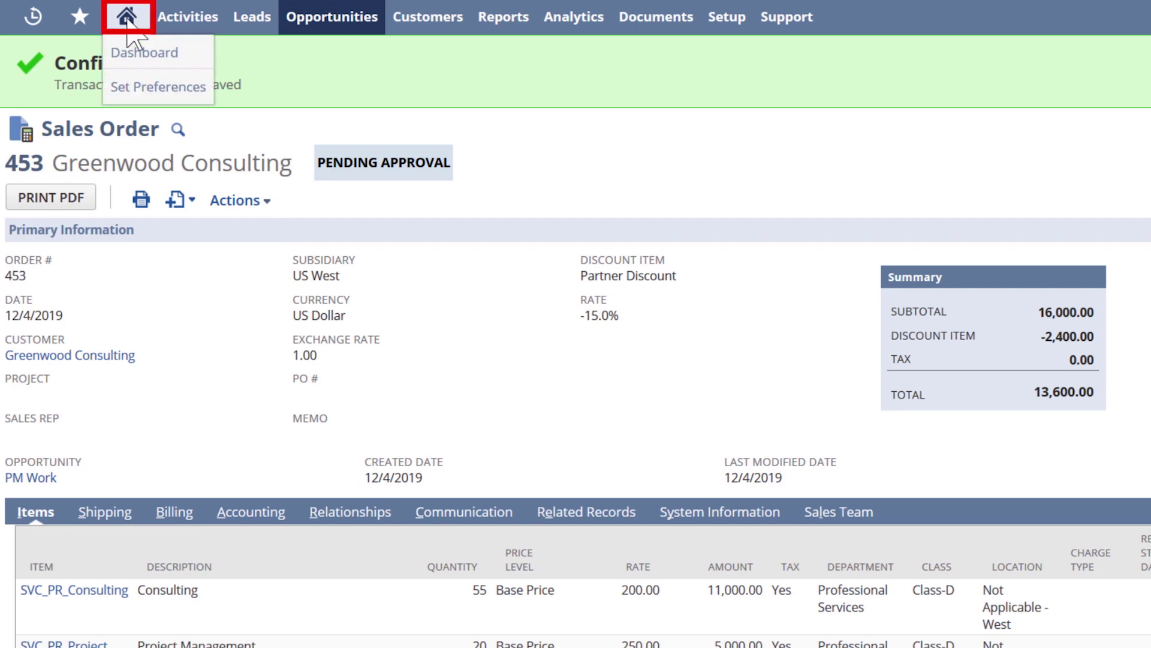
{"action": "left_click", "coordinate": [127, 20]}
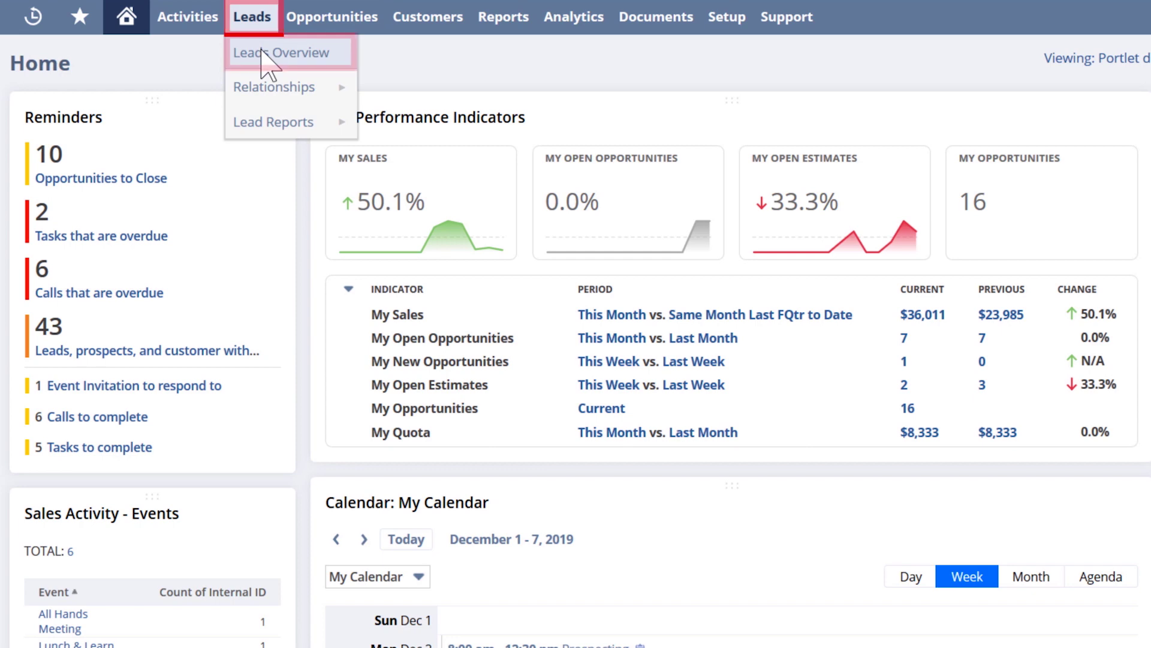
Step: Go to the Leads Overview and view the Irishman Coffee Purveyors lead record
{"action": "left_click", "coordinate": [263, 53]}
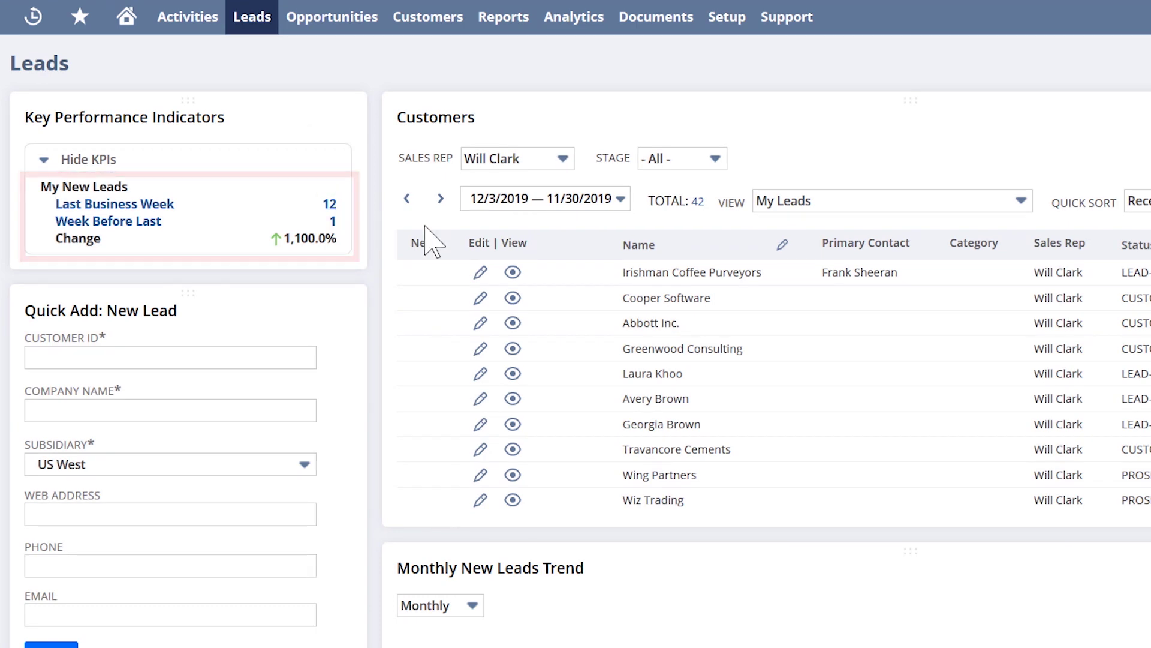
{"action": "mouse_move", "coordinate": [522, 272]}
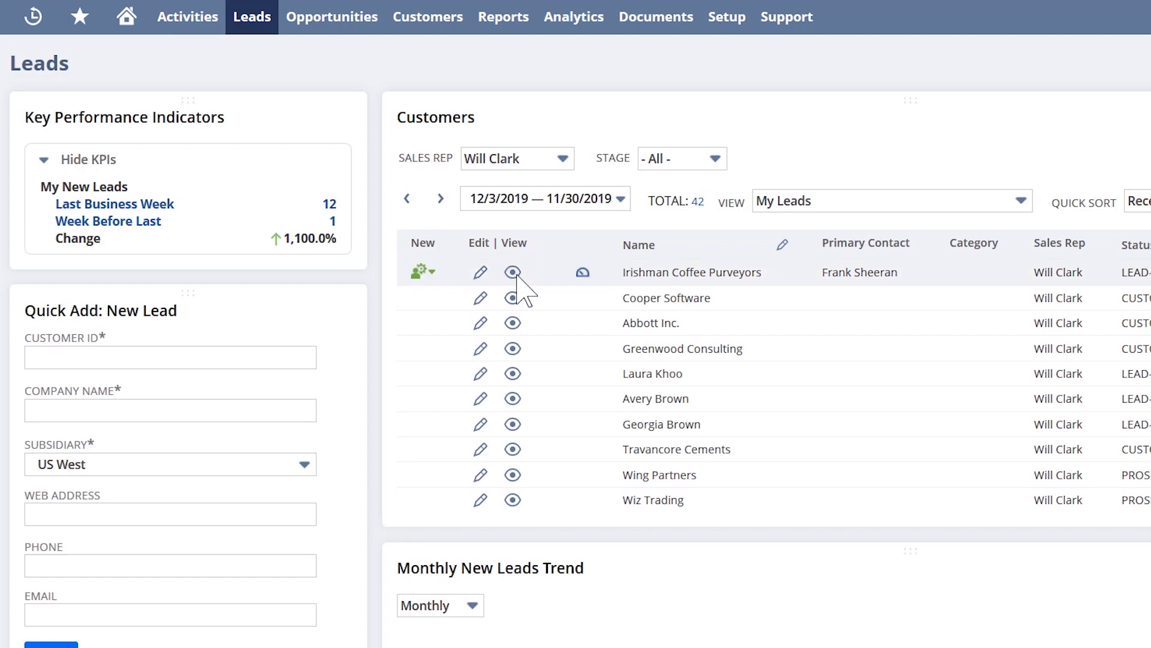
{"action": "left_click", "coordinate": [519, 273]}
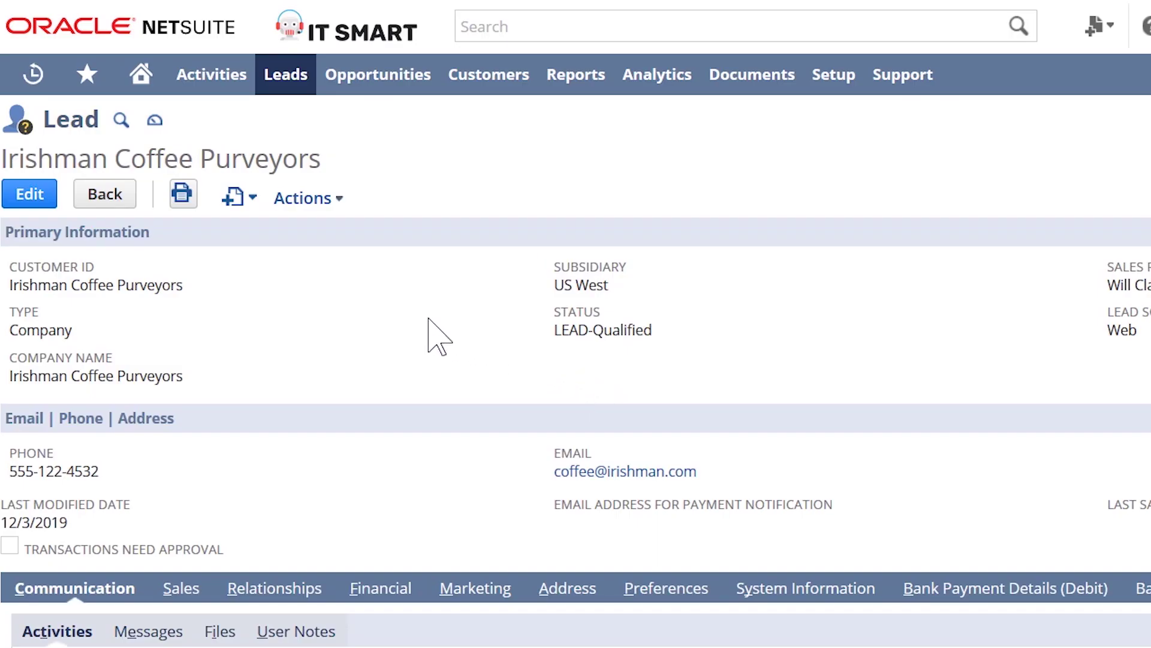
Step: Email the lead using the Thank You for your interest template via Merge & Send
{"action": "left_click", "coordinate": [235, 198]}
{"action": "left_click", "coordinate": [255, 333]}
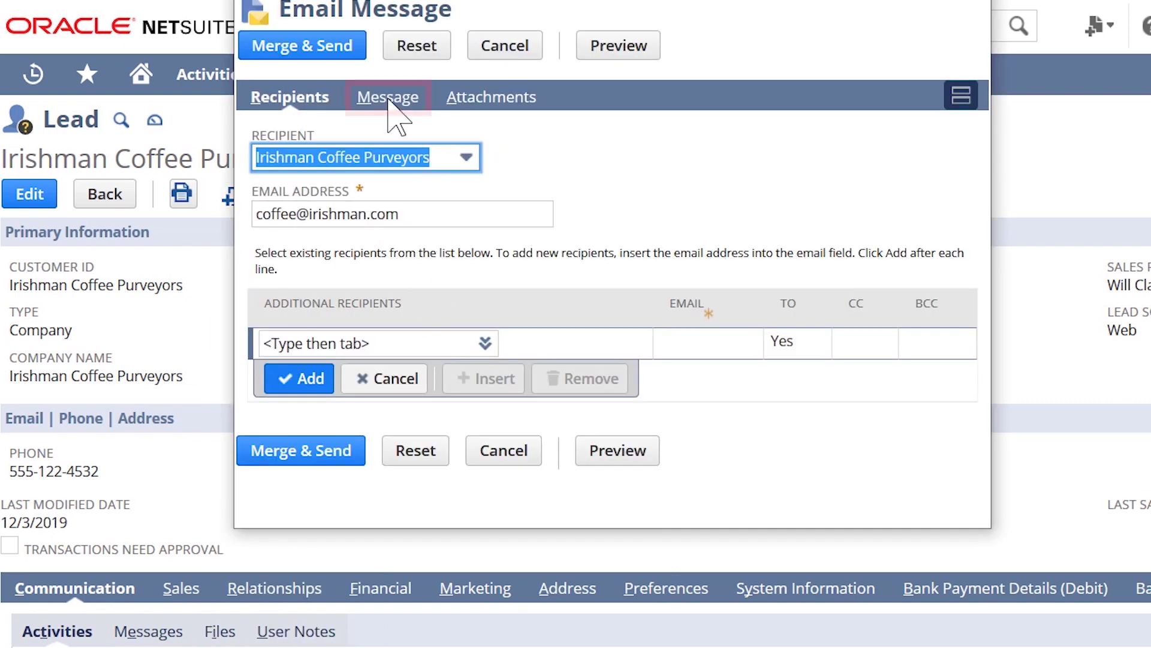
{"action": "left_click", "coordinate": [392, 99]}
{"action": "left_click", "coordinate": [385, 161]}
{"action": "left_click", "coordinate": [369, 277]}
{"action": "left_click", "coordinate": [309, 47]}
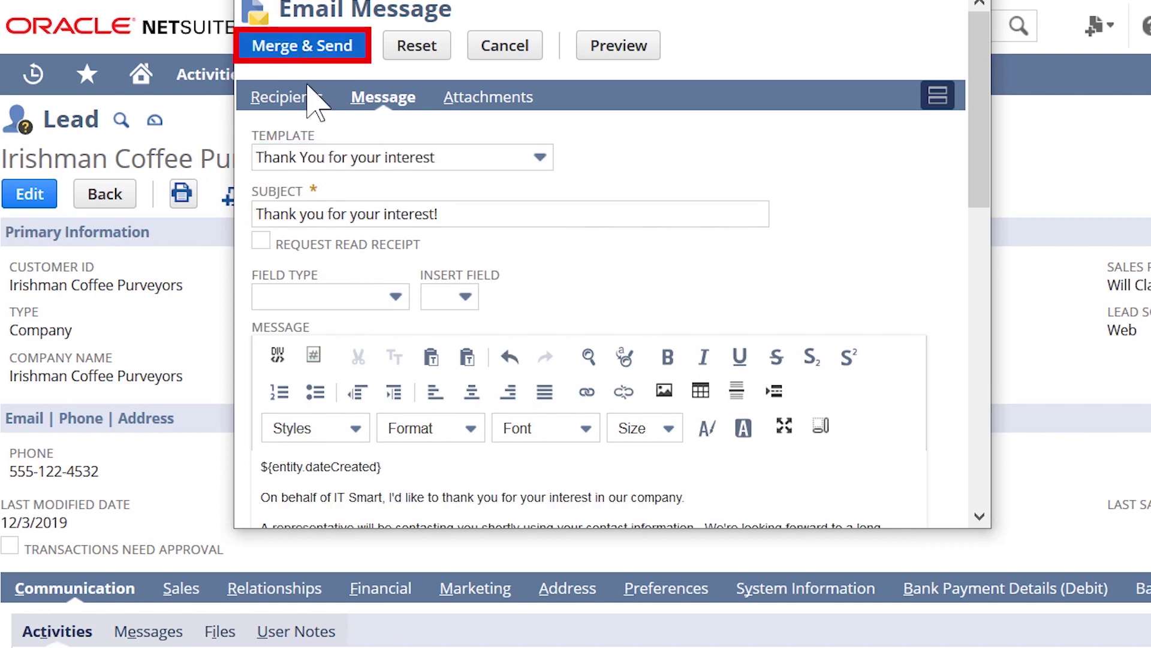
{"action": "scroll", "coordinate": [201, 513], "scroll_direction": "down", "scroll_amount": 2}
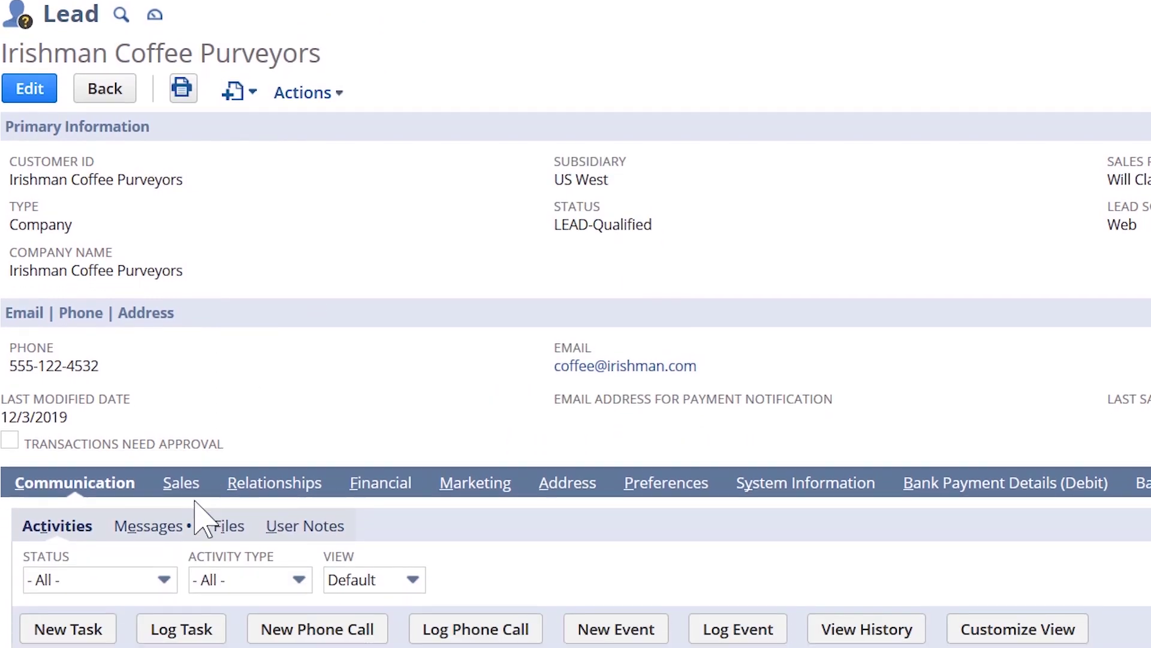
Step: Confirm the Thank you for your interest! email in the lead's Messages list
{"action": "left_click", "coordinate": [171, 462]}
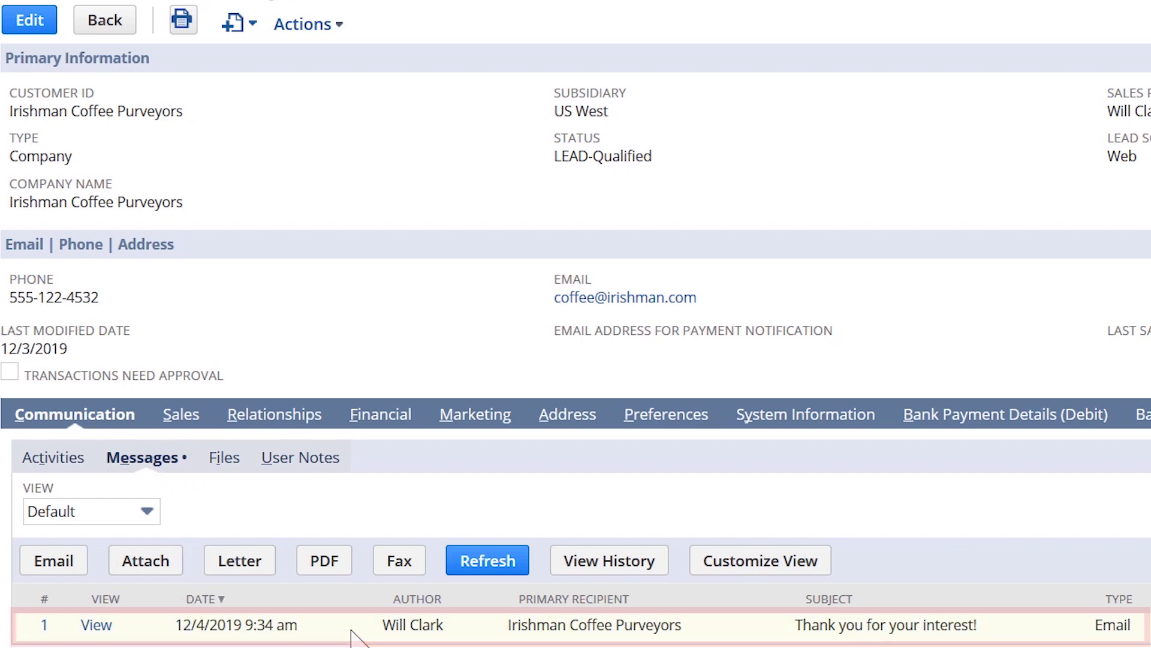
{"action": "scroll", "coordinate": [359, 629], "scroll_direction": "up", "scroll_amount": 1}
{"action": "scroll", "coordinate": [414, 522], "scroll_direction": "up", "scroll_amount": 1}
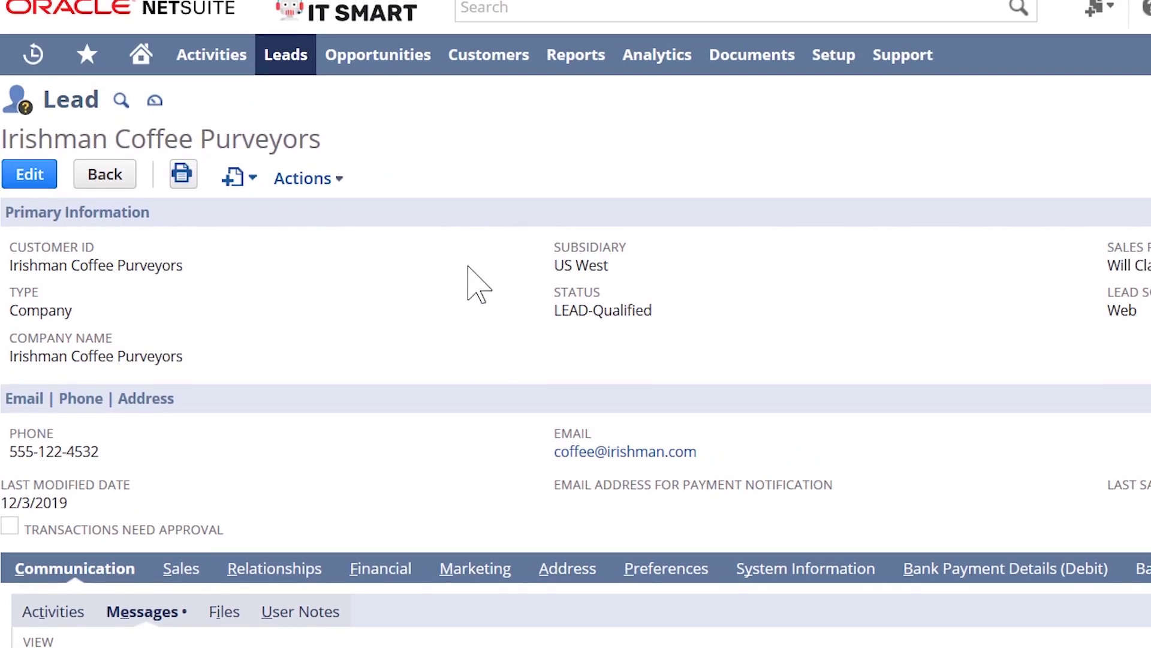
{"action": "left_click", "coordinate": [494, 29]}
{"action": "type", "text": "a"}
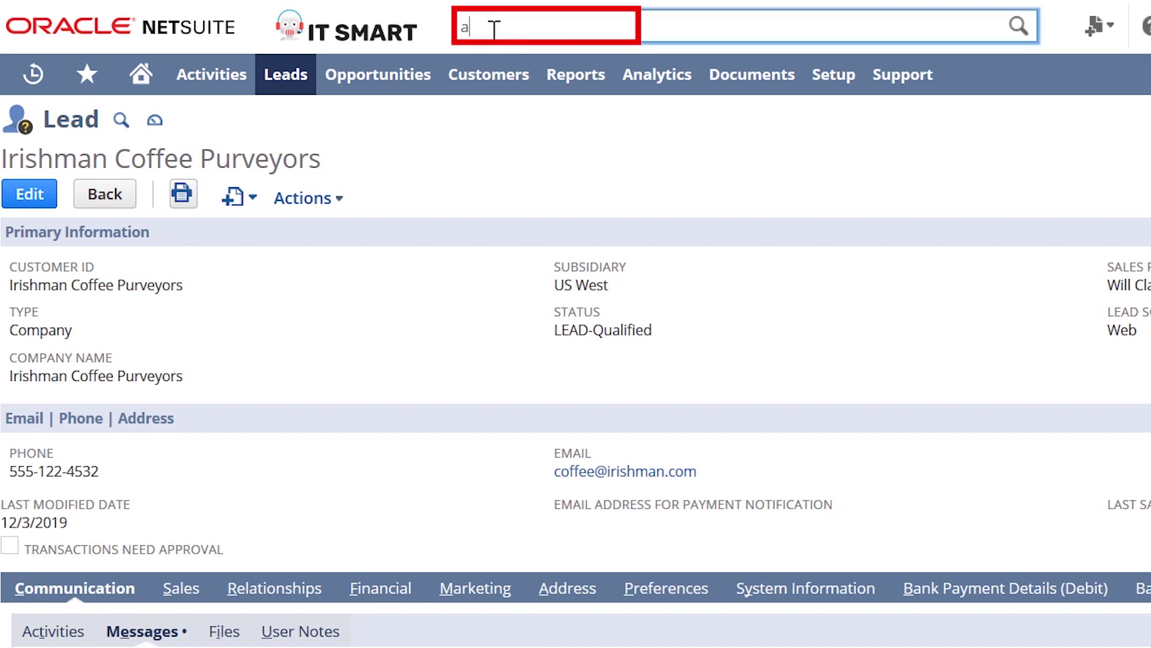
{"action": "type", "text": "bbott"}
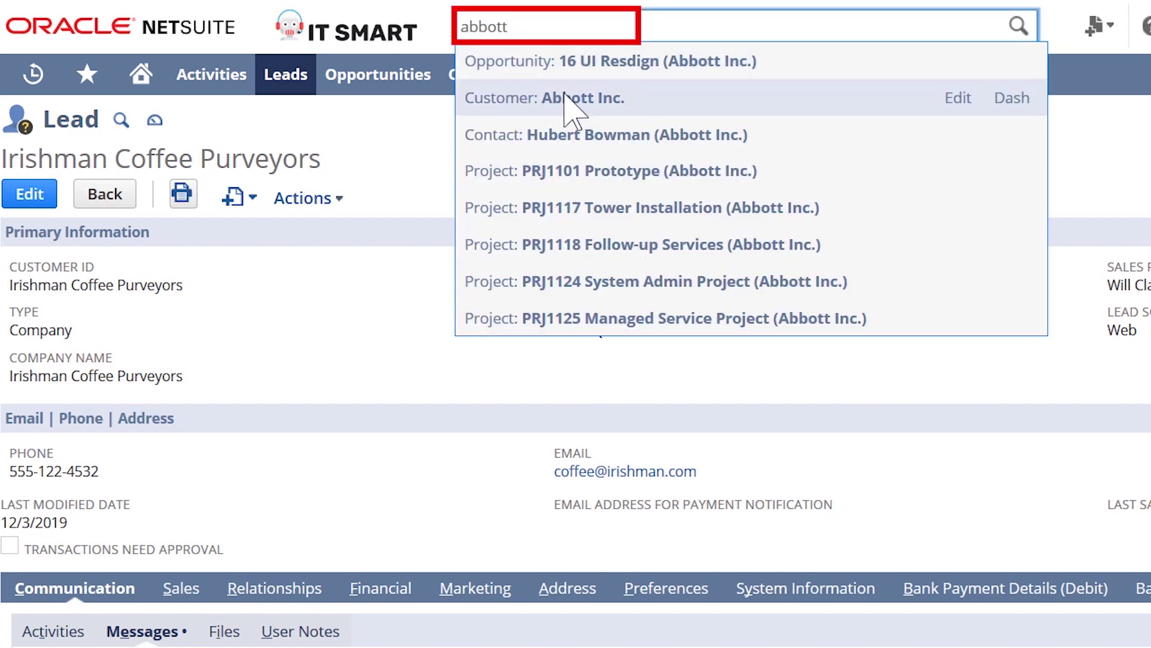
Step: From the abbott global search, open the Abbott Inc. customer dashboard and then its full record
{"action": "left_click", "coordinate": [1012, 99]}
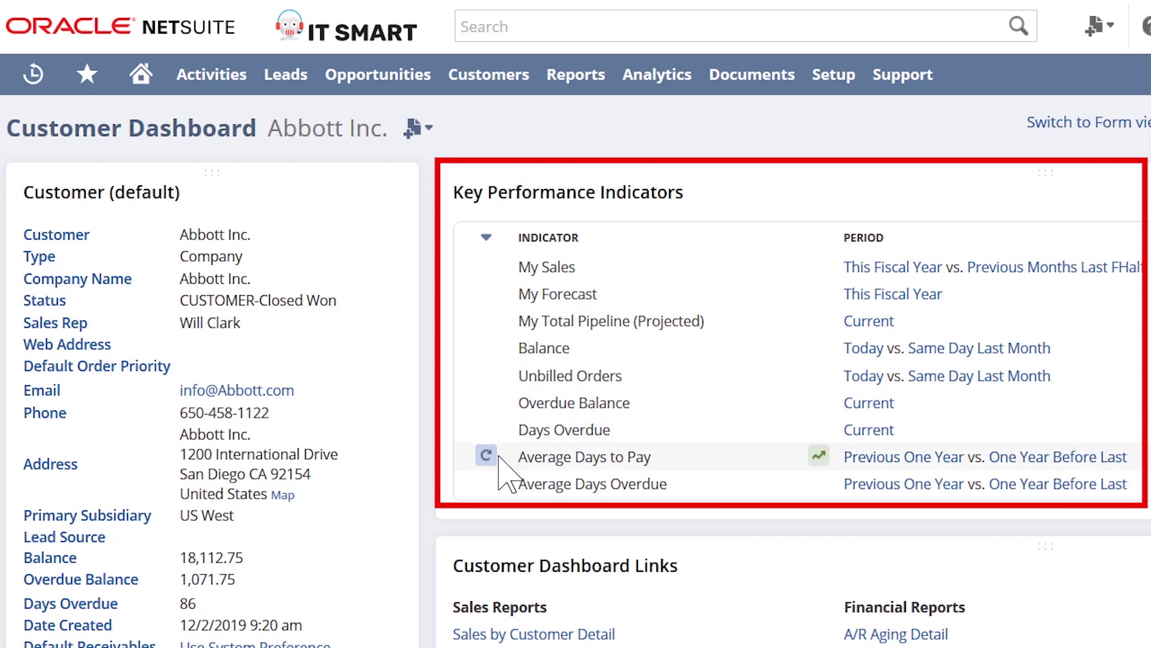
{"action": "scroll", "coordinate": [411, 570], "scroll_direction": "down", "scroll_amount": 5}
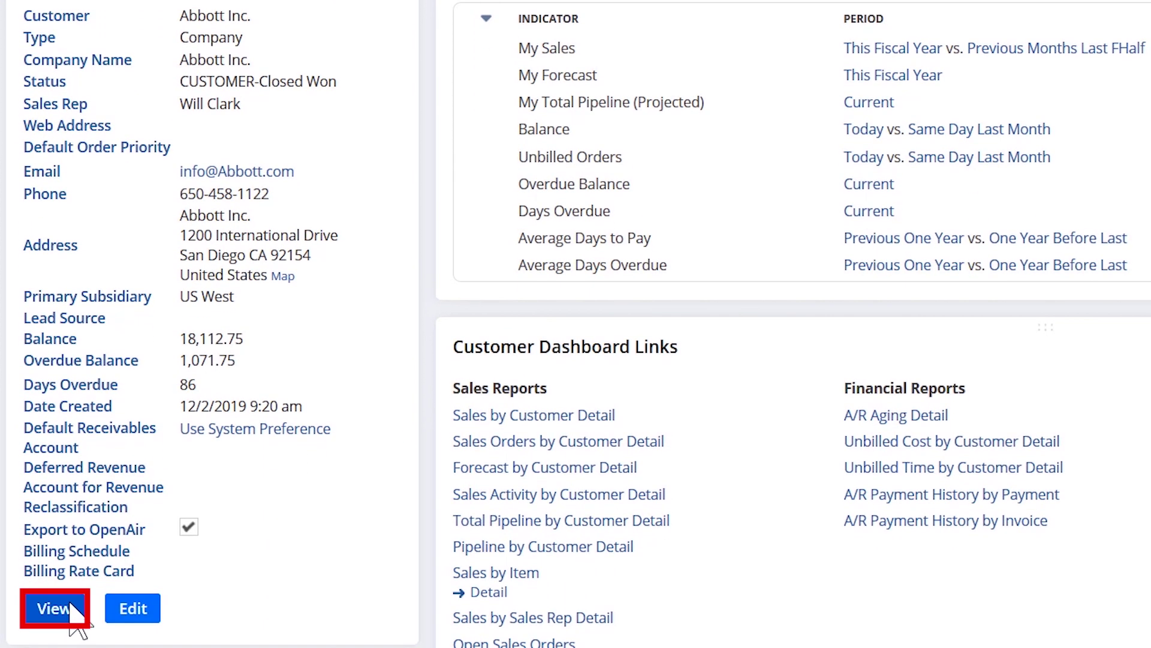
{"action": "left_click", "coordinate": [70, 602]}
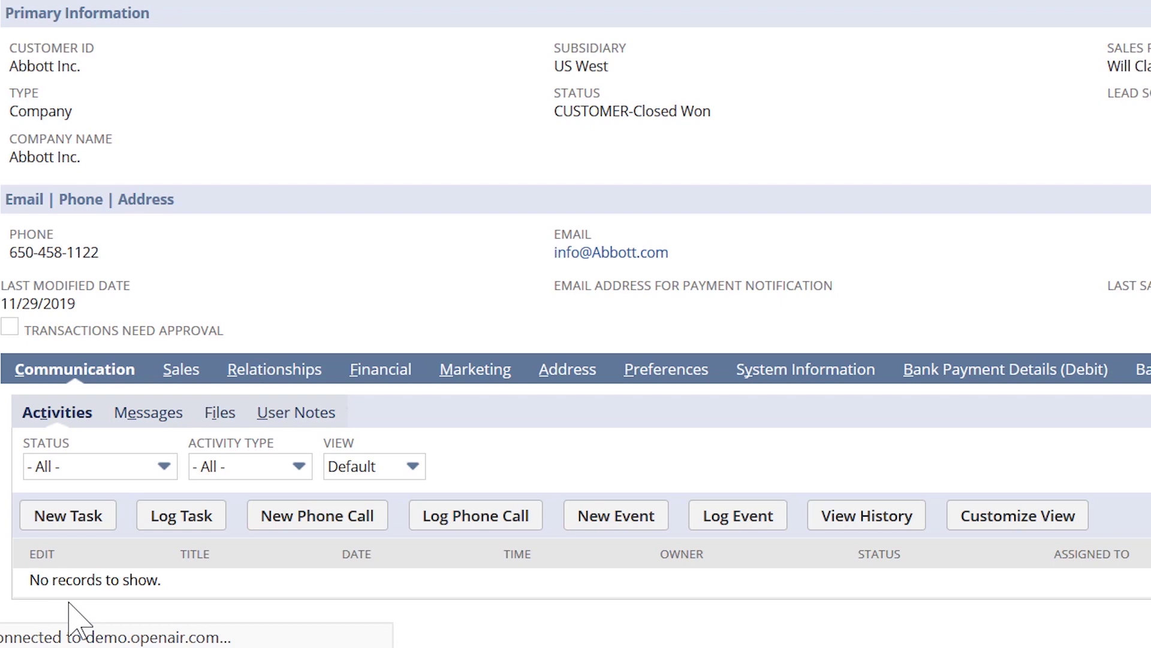
Step: Review Abbott Inc.'s opportunities, purchased items and projects, then its financial details (18,112.75 balance)
{"action": "left_click", "coordinate": [179, 368]}
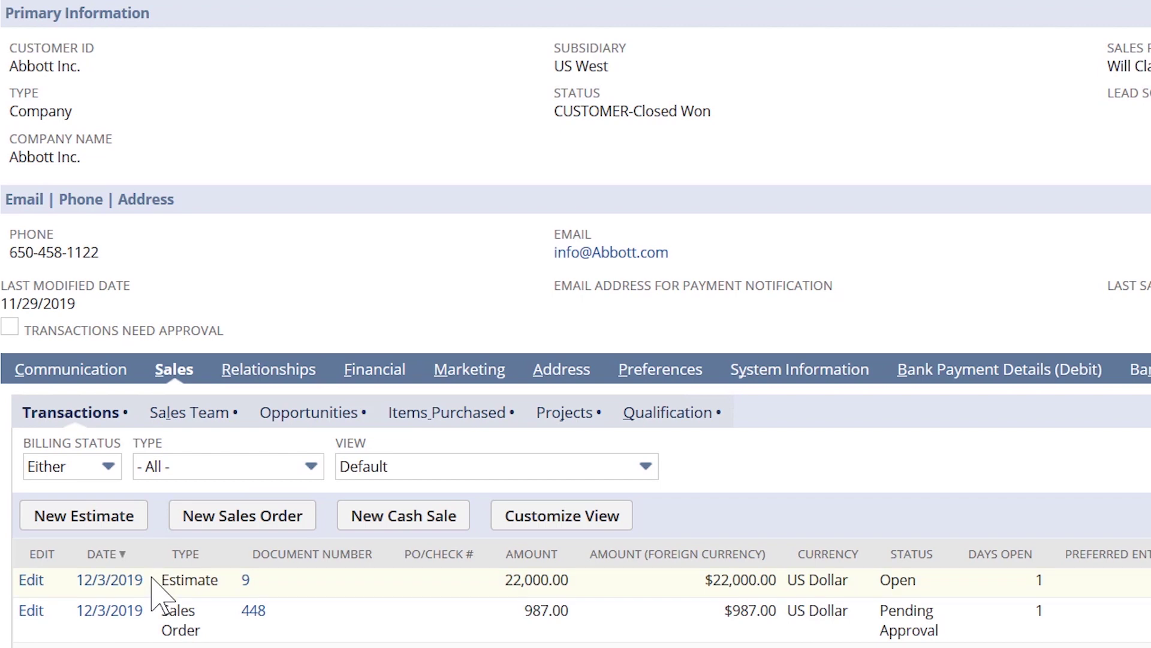
{"action": "left_click", "coordinate": [310, 416]}
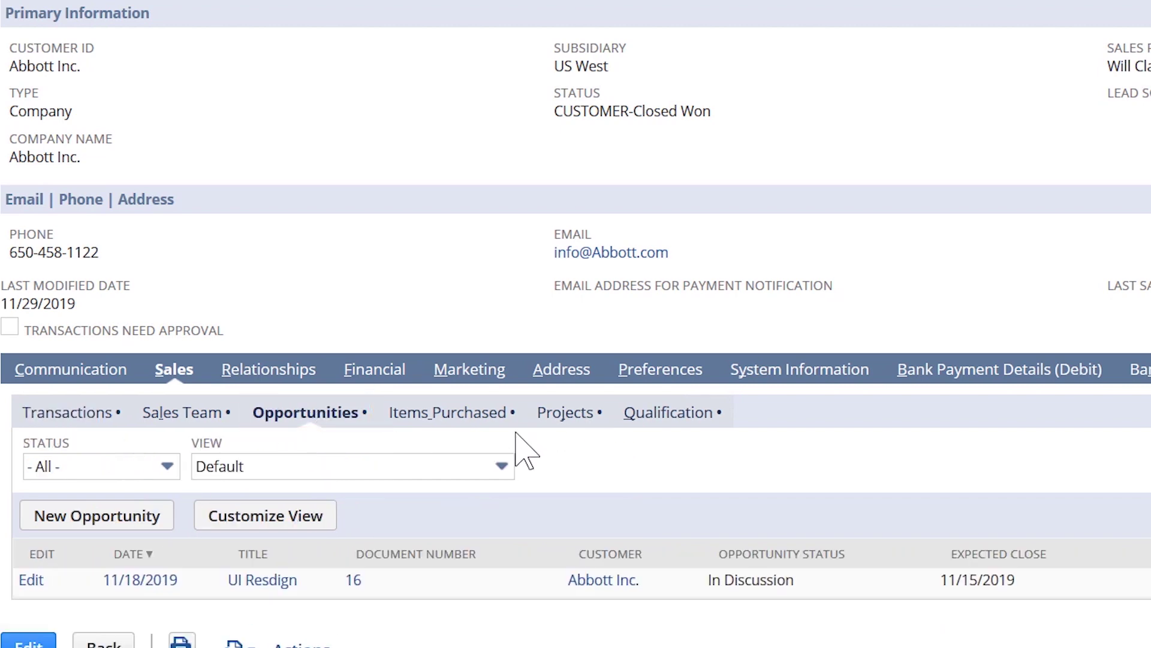
{"action": "left_click", "coordinate": [466, 427]}
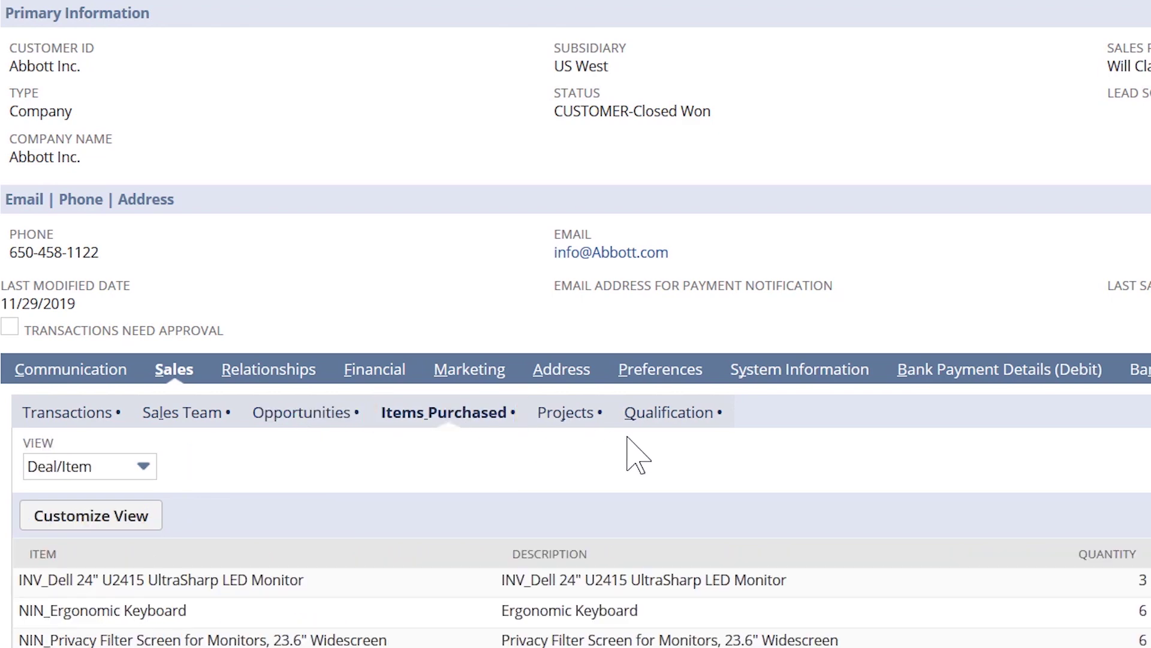
{"action": "left_click", "coordinate": [575, 427]}
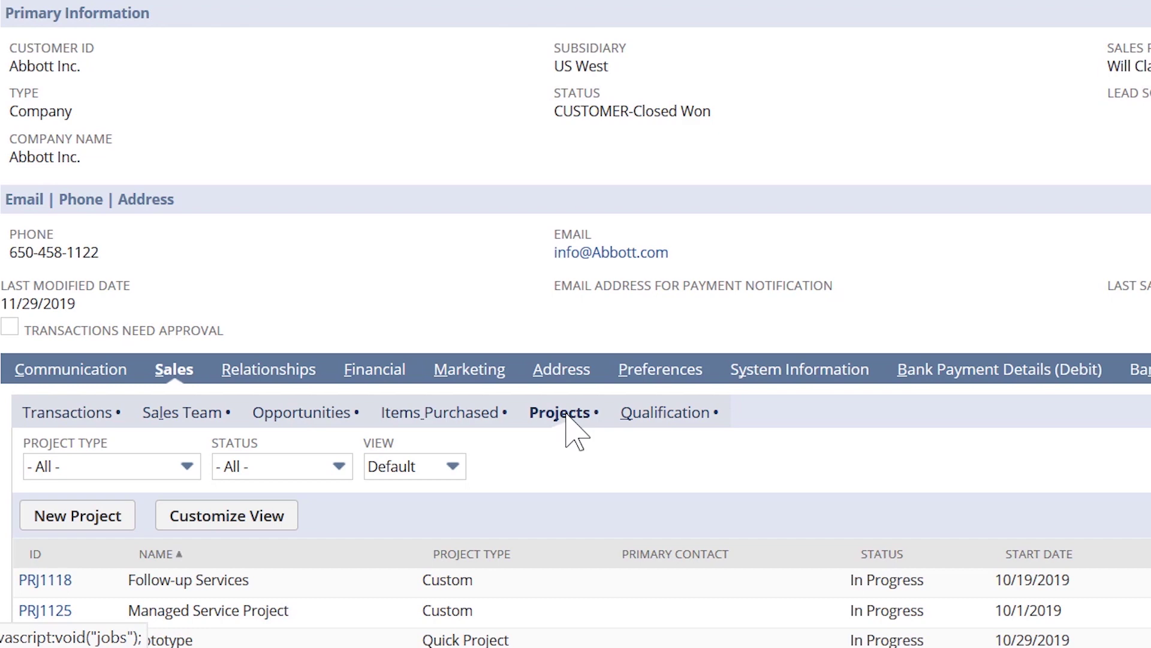
{"action": "scroll", "coordinate": [575, 432], "scroll_direction": "down", "scroll_amount": 2}
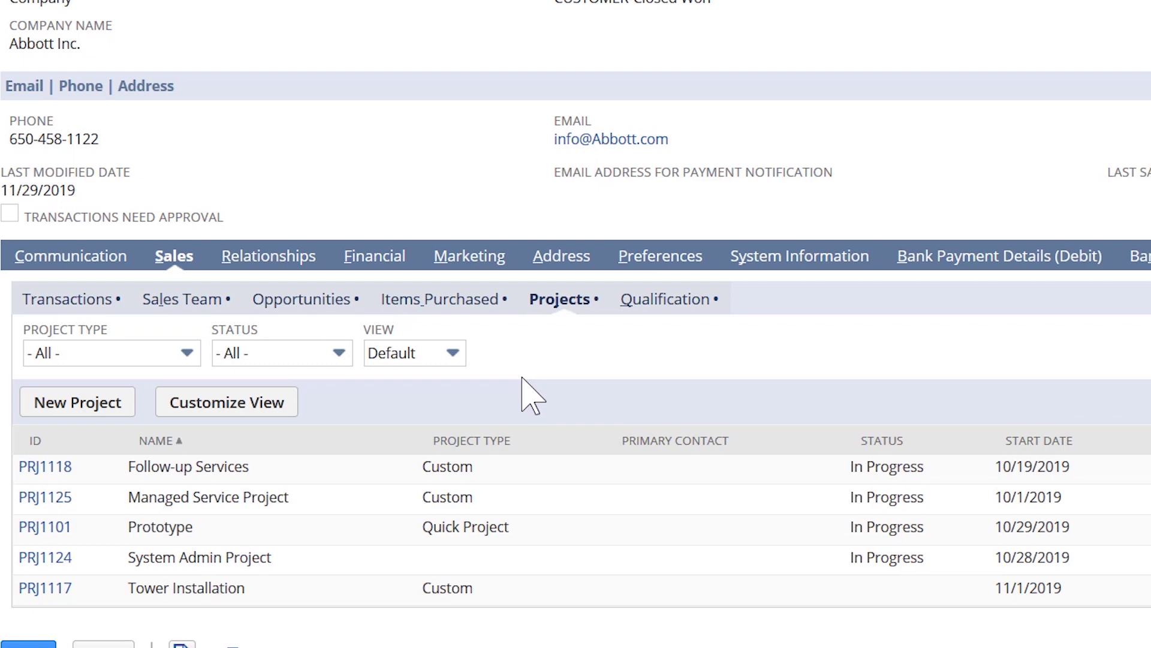
{"action": "left_click", "coordinate": [372, 259]}
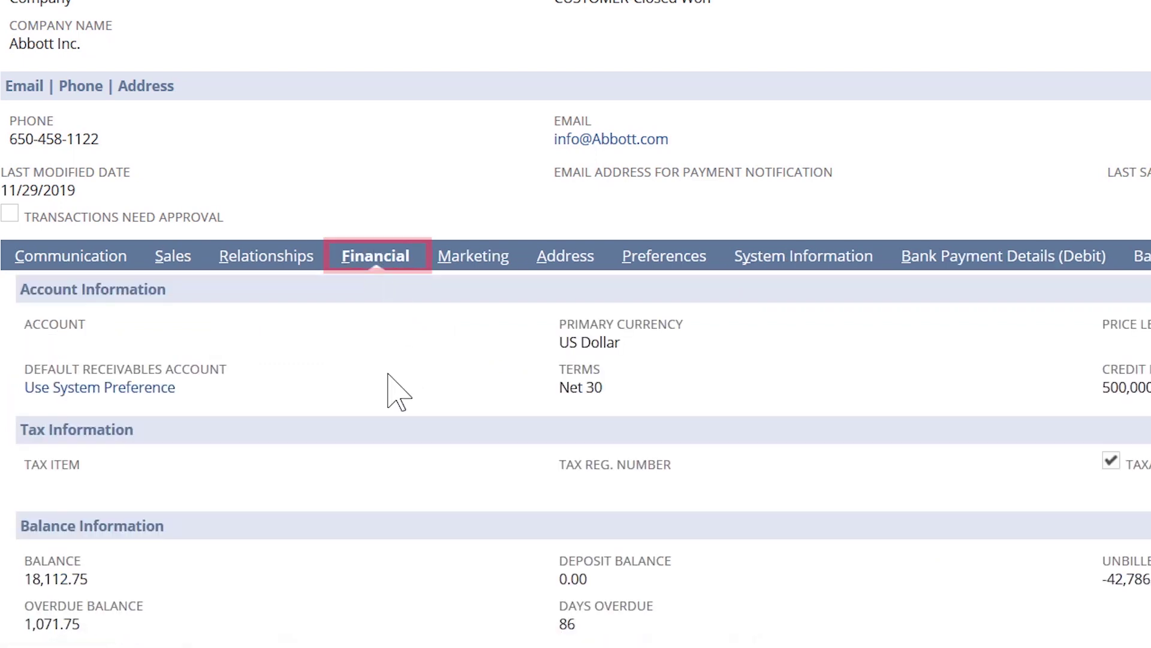
{"action": "scroll", "coordinate": [389, 387], "scroll_direction": "down", "scroll_amount": 1}
{"action": "scroll", "coordinate": [389, 389], "scroll_direction": "down", "scroll_amount": 1}
{"action": "scroll", "coordinate": [269, 401], "scroll_direction": "down", "scroll_amount": 2}
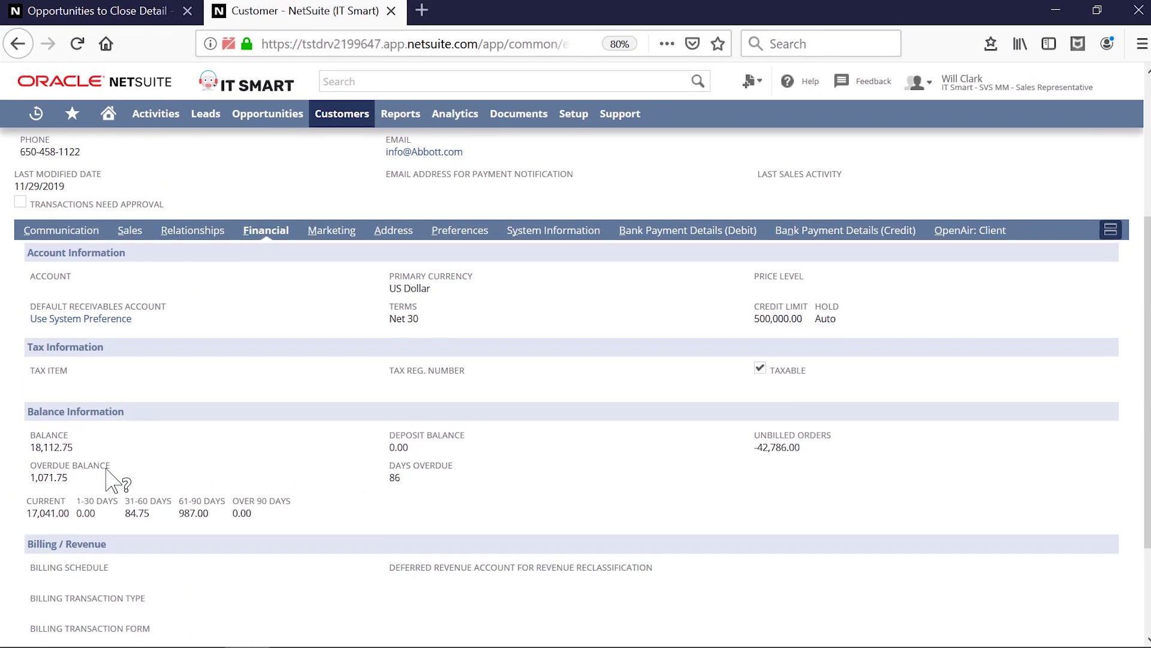
{"action": "scroll", "coordinate": [206, 416], "scroll_direction": "up", "scroll_amount": 1}
{"action": "scroll", "coordinate": [205, 416], "scroll_direction": "up", "scroll_amount": 2}
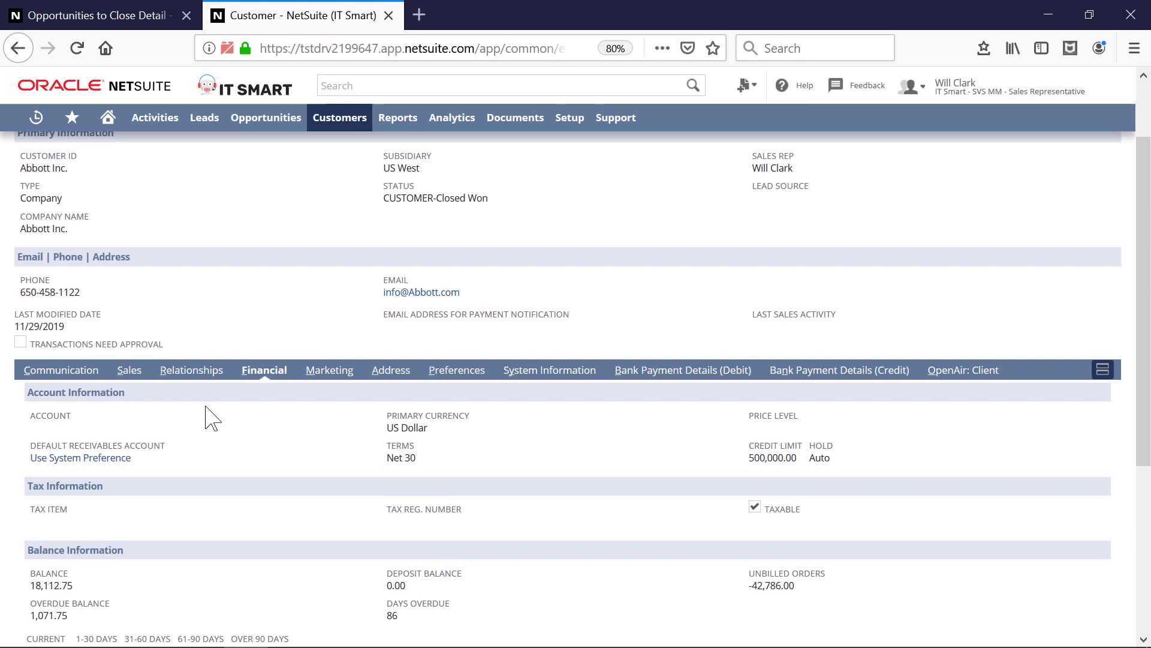
{"action": "scroll", "coordinate": [205, 416], "scroll_direction": "up", "scroll_amount": 1}
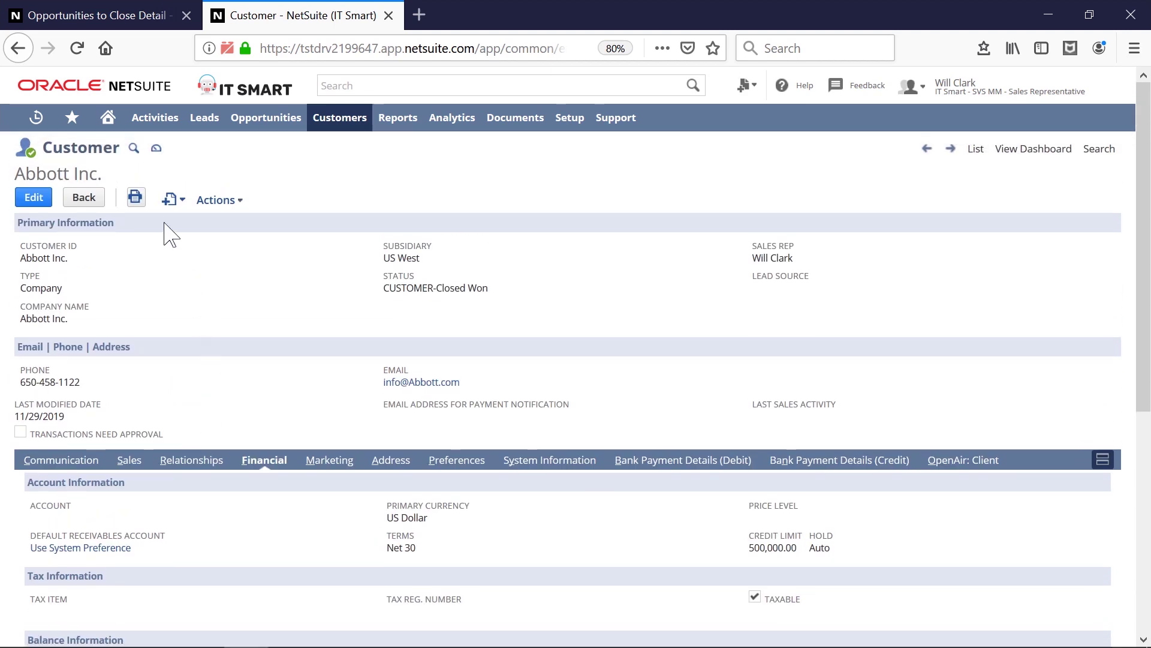
Step: Return to the NetSuite Home dashboard from the Abbott Inc. record
{"action": "left_click", "coordinate": [108, 116]}
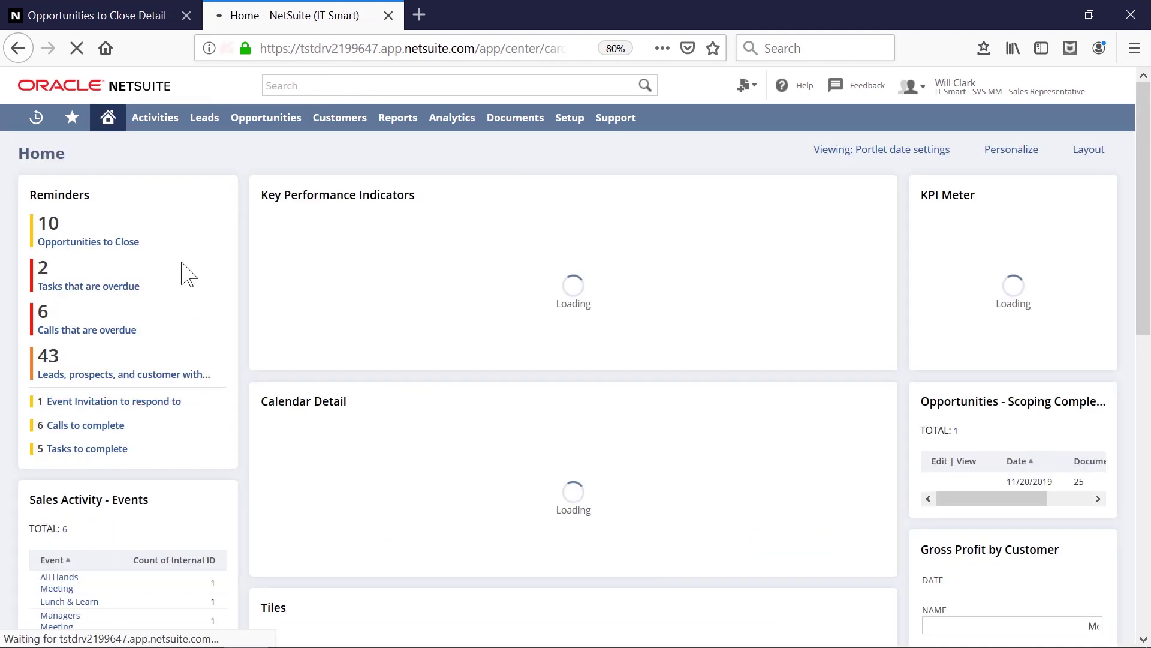